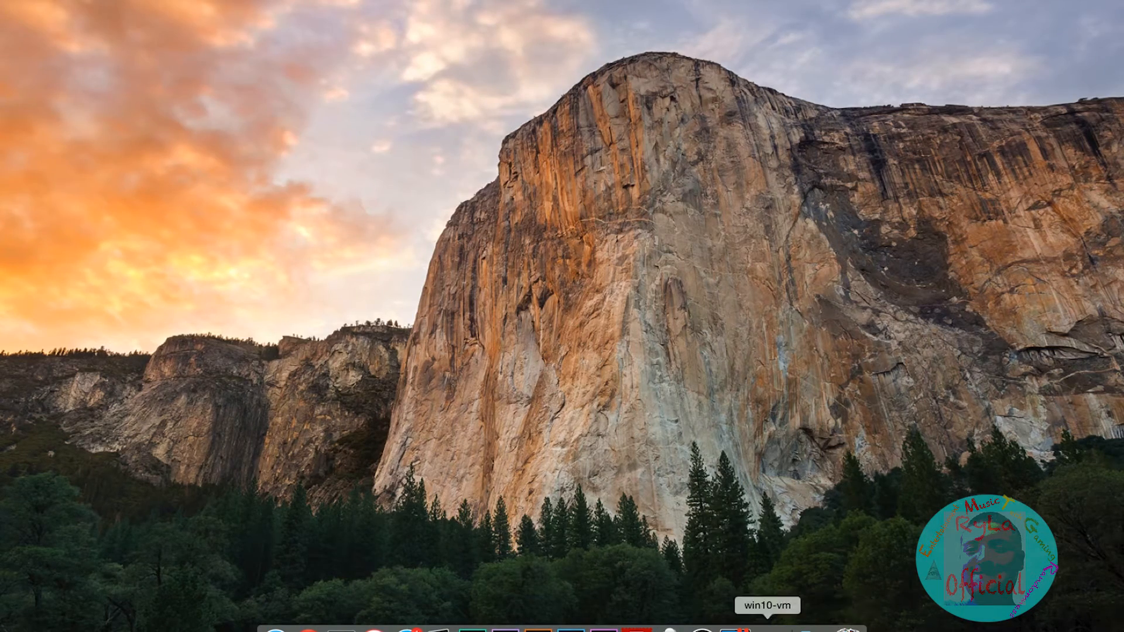
Step: Switch to the win10-vm virtual machine and search Google for "obs" in Chrome
click(767, 626)
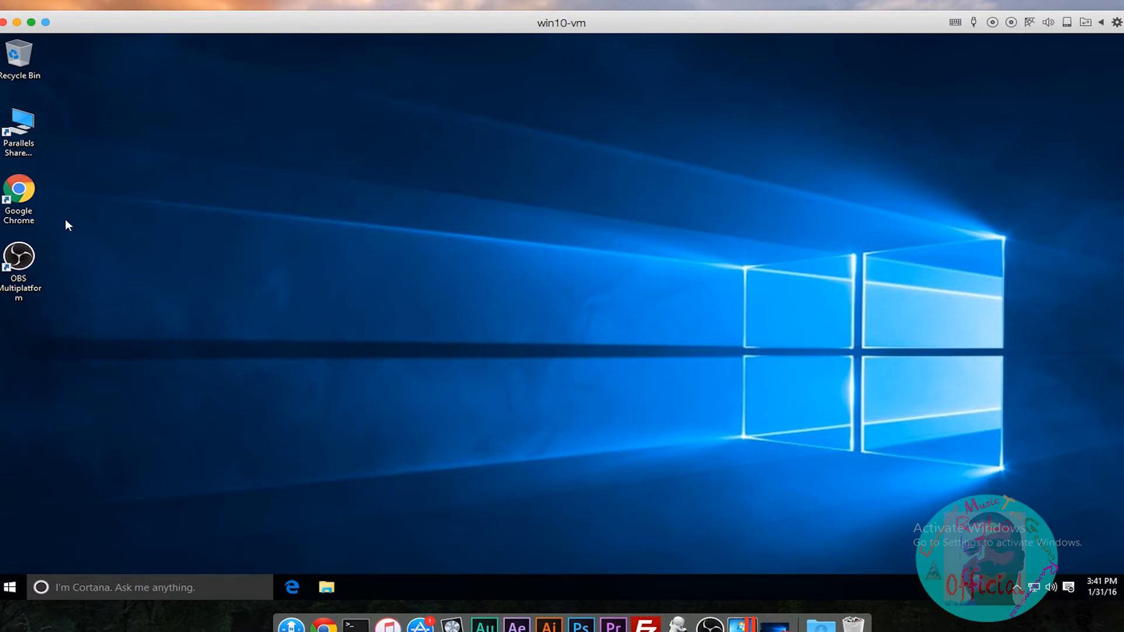
double_click(19, 190)
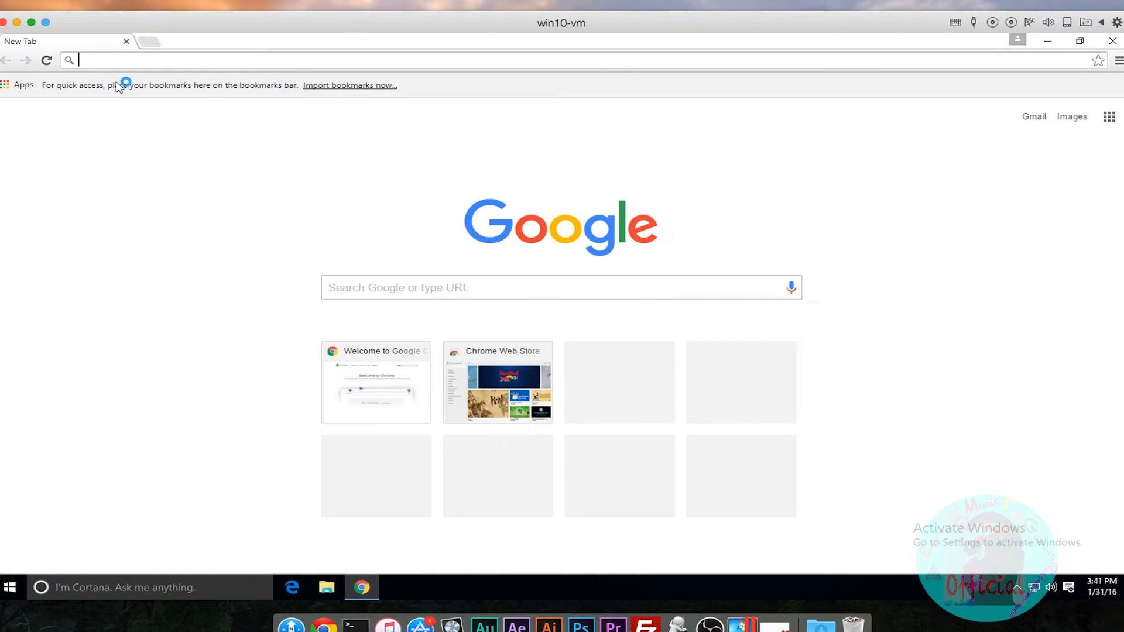
text(obs)
key(Return)
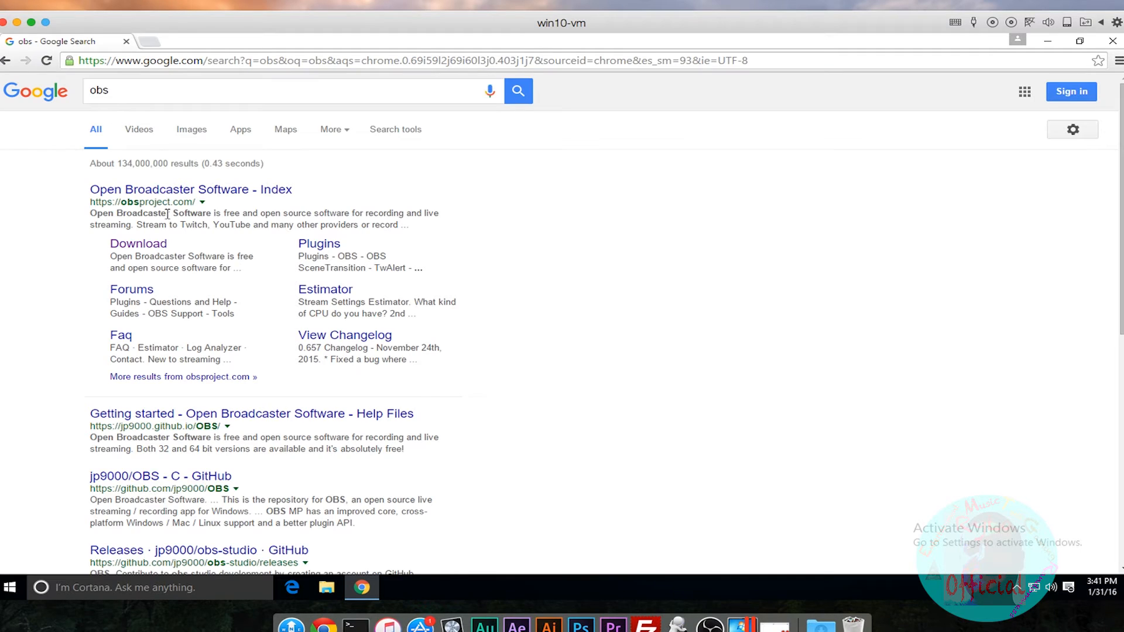
Step: Go to the Open Broadcaster Software download page and select the Multiplatform version
click(160, 242)
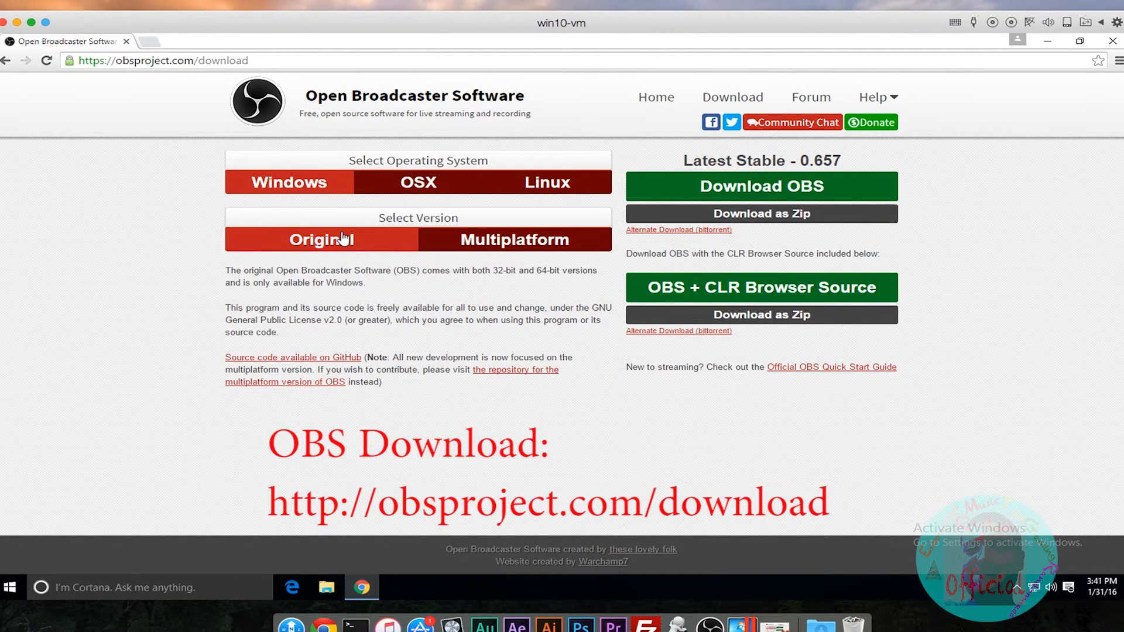
click(434, 248)
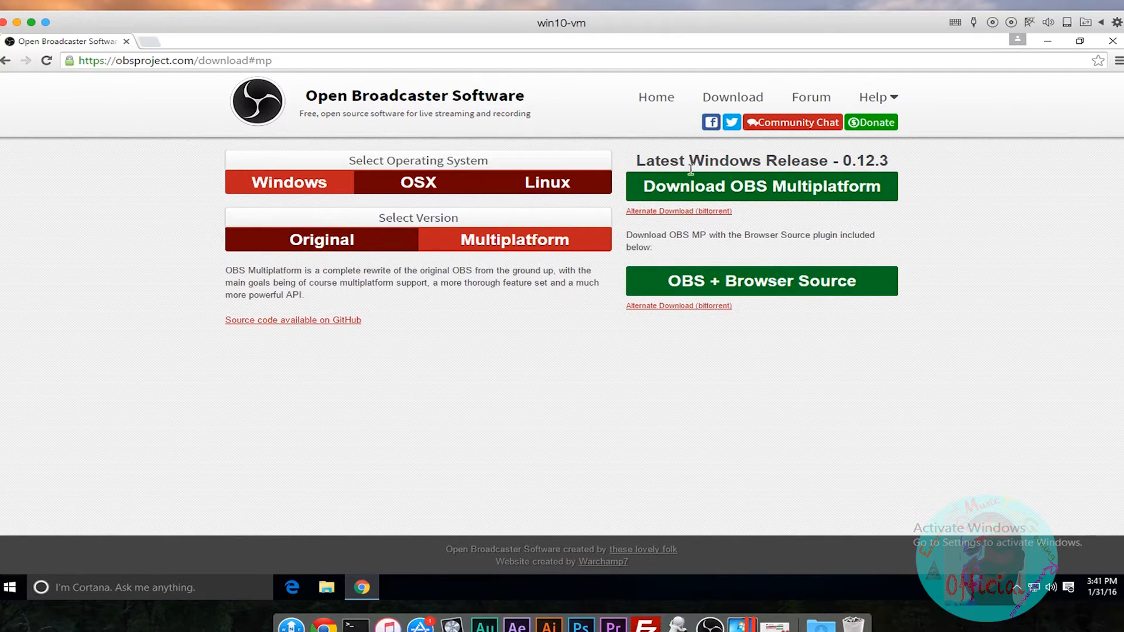
Step: Look through the obs-studio source code page on GitHub, return to the download page and minimize Chrome
right_click(316, 322)
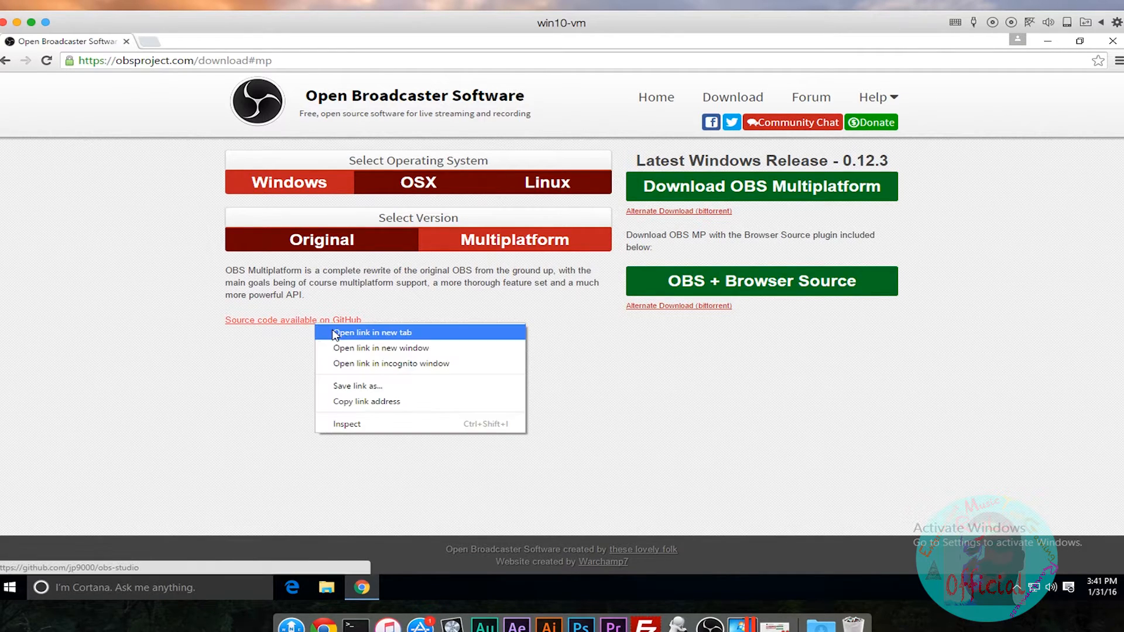
click(363, 331)
click(179, 44)
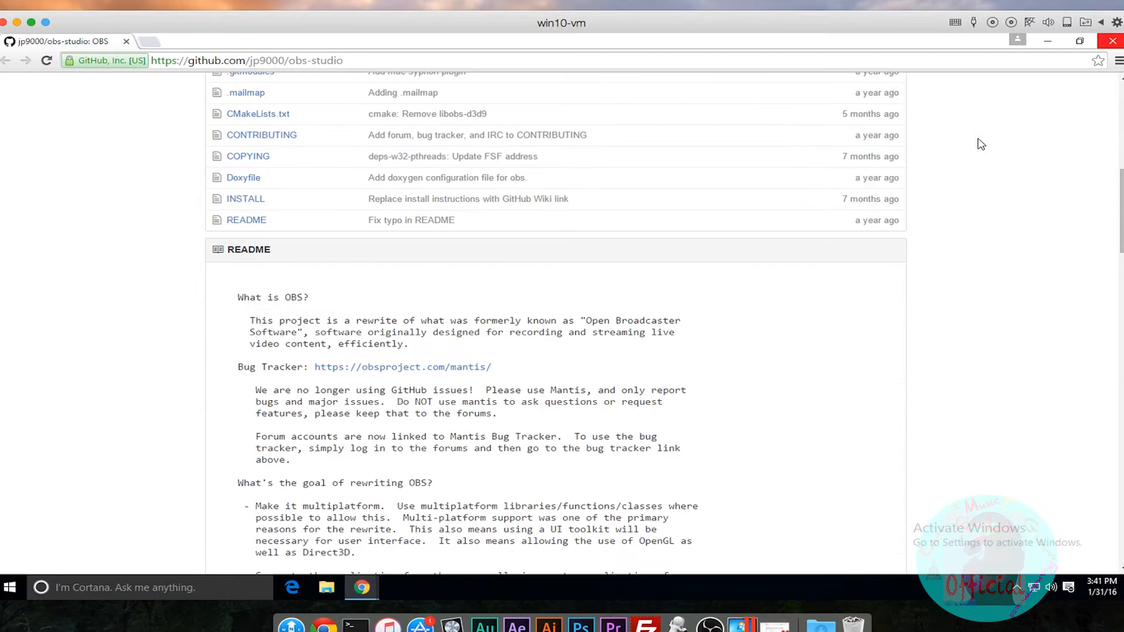
scroll(983, 152, down, 15)
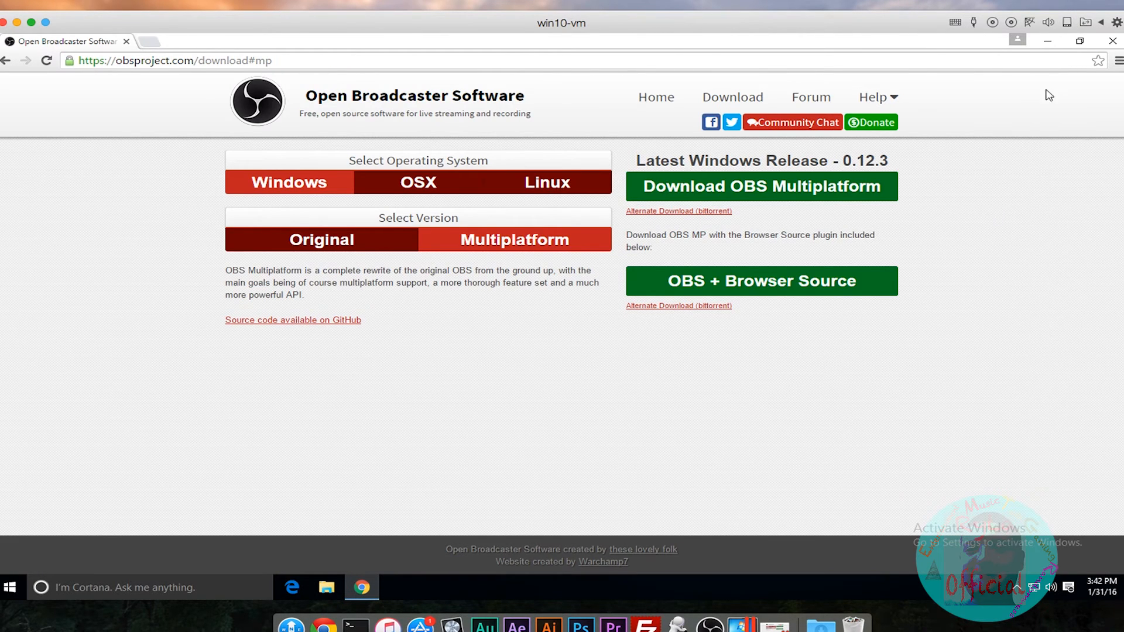
click(1047, 41)
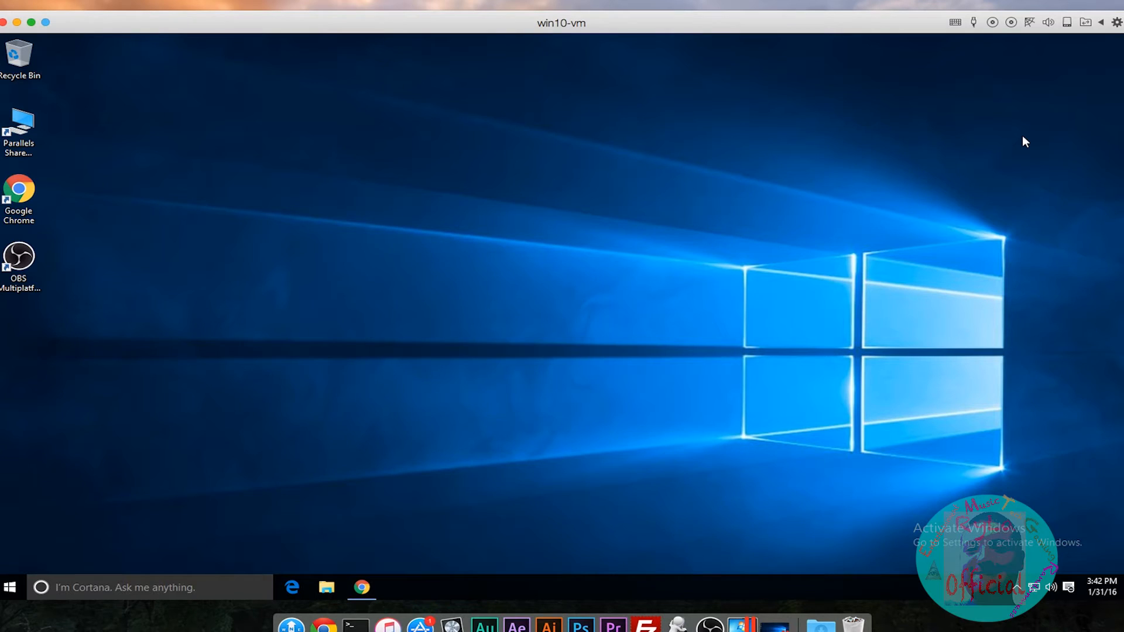
Step: Bring up the Microsoft Edge start page and return to the desktop
click(293, 585)
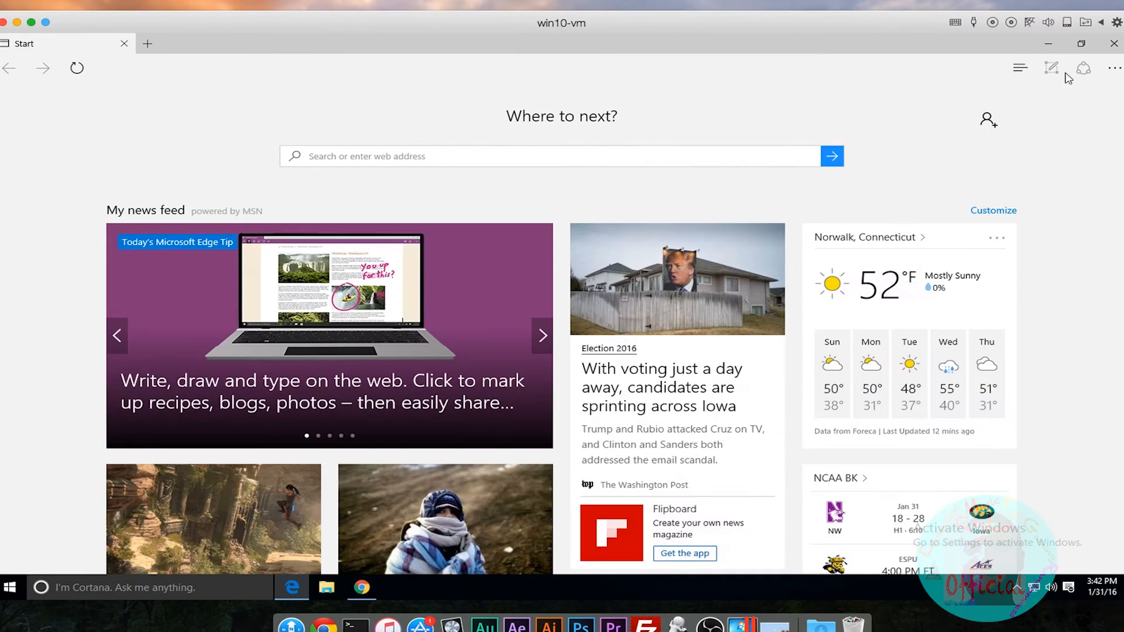
click(1020, 68)
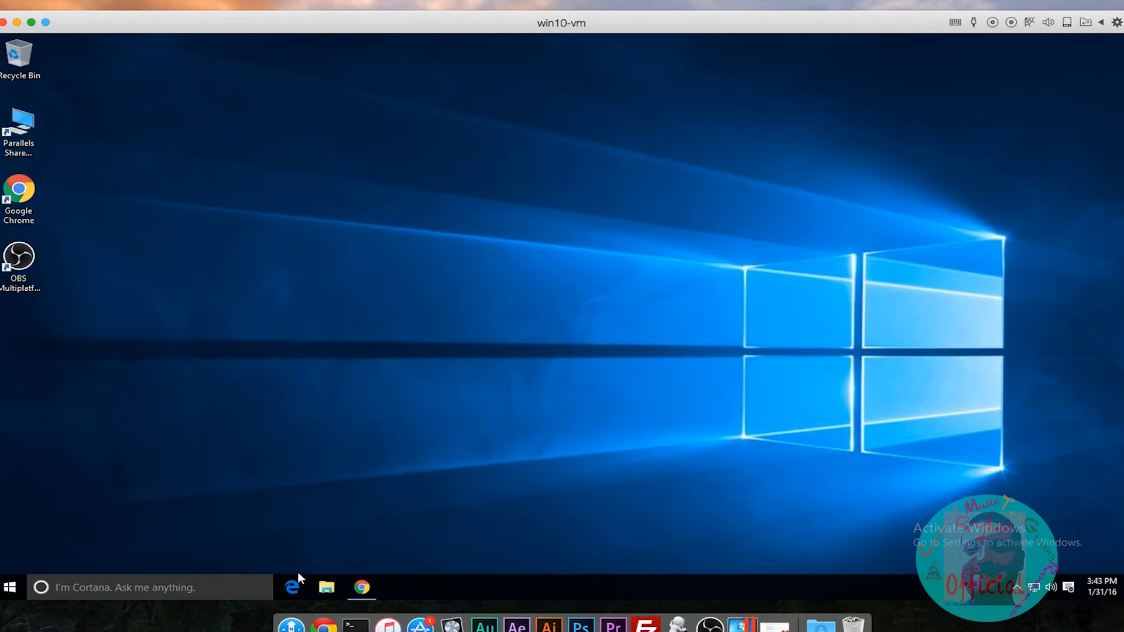
Step: Check the Downloads folder for the OBS-MP-0.12.3 installer and the vcredist x64 and x86 packages
click(327, 587)
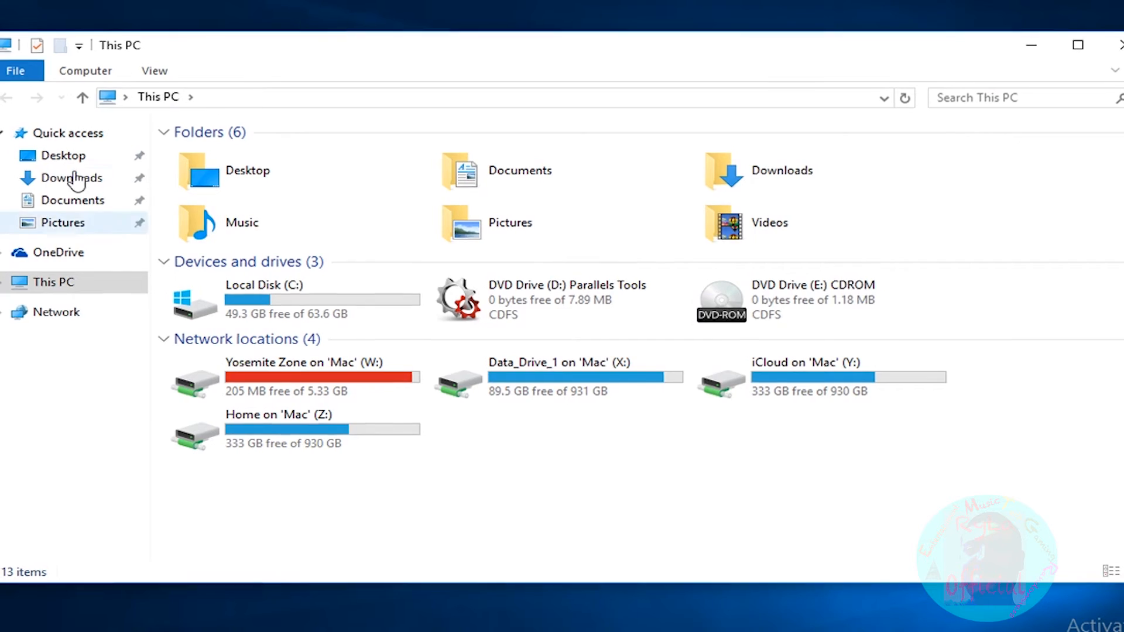
click(73, 178)
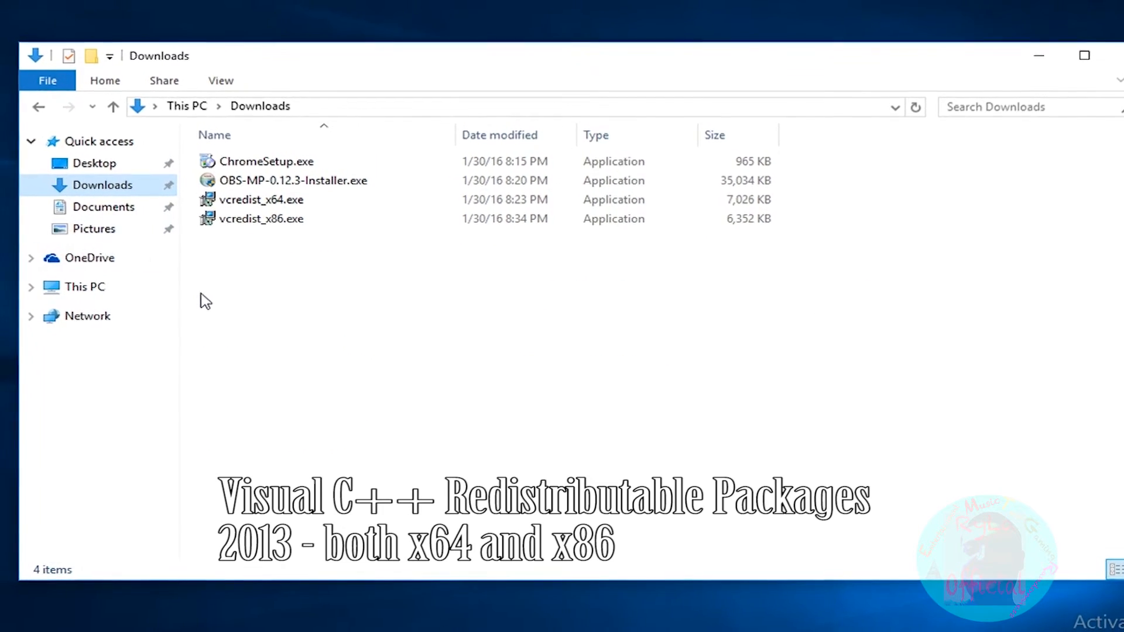
click(263, 199)
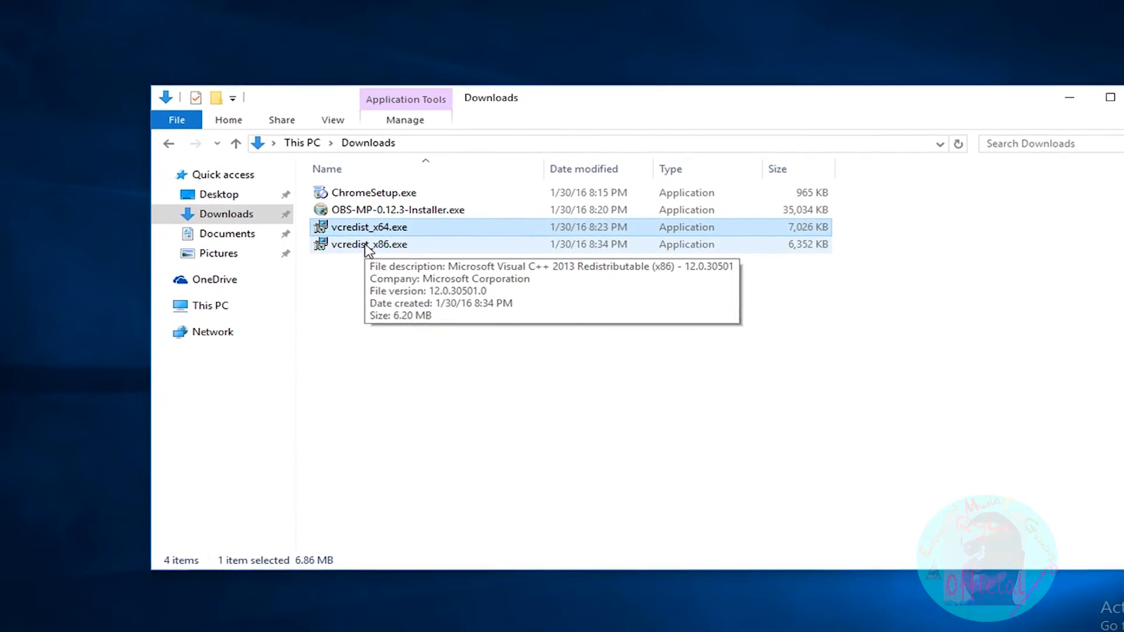
click(369, 210)
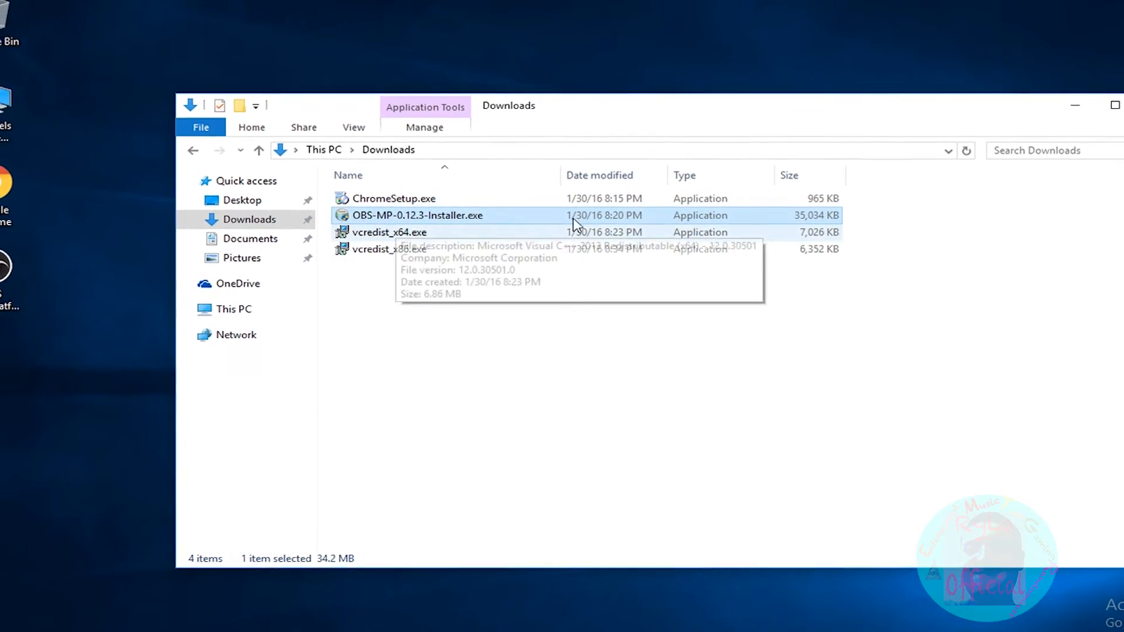
click(1089, 107)
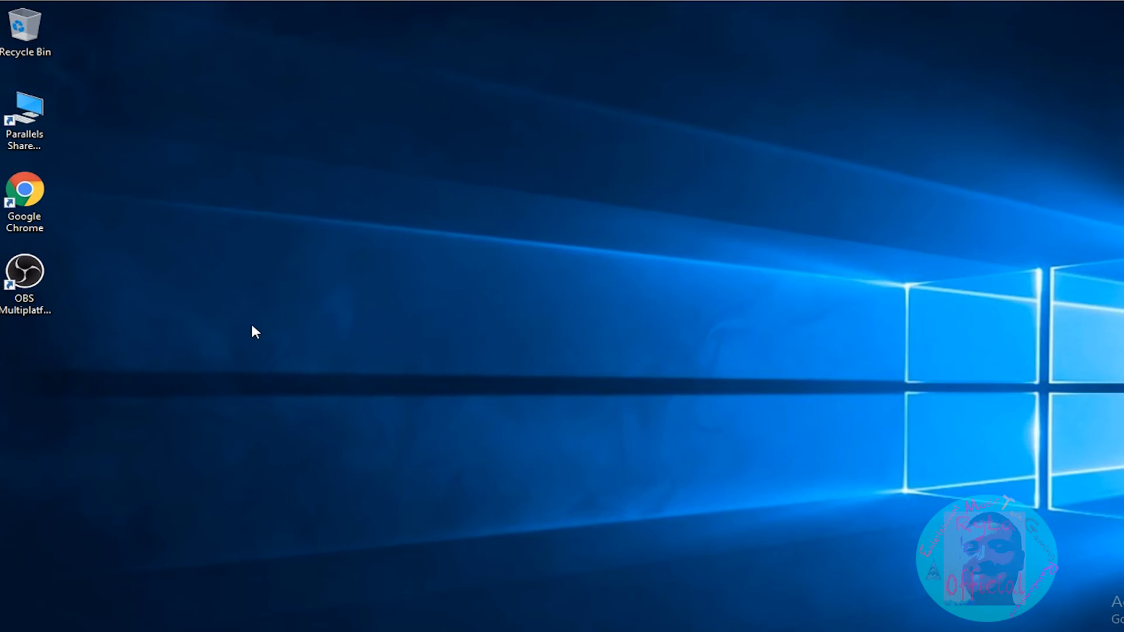
Step: Launch OBS Multiplatform from the desktop and bring up its settings
double_click(47, 291)
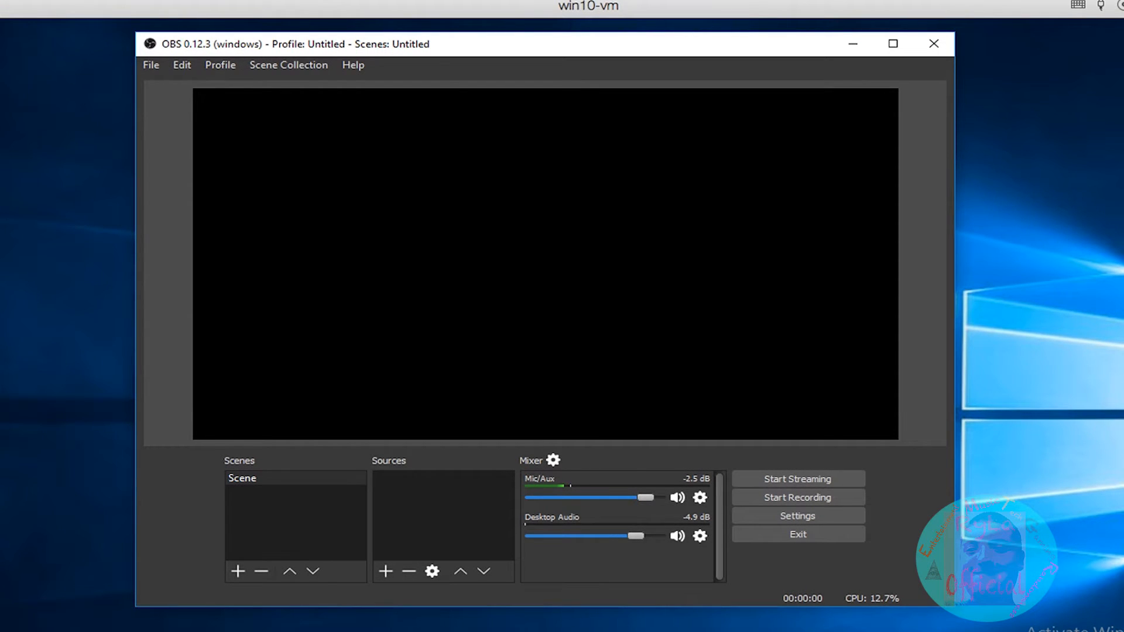
click(154, 65)
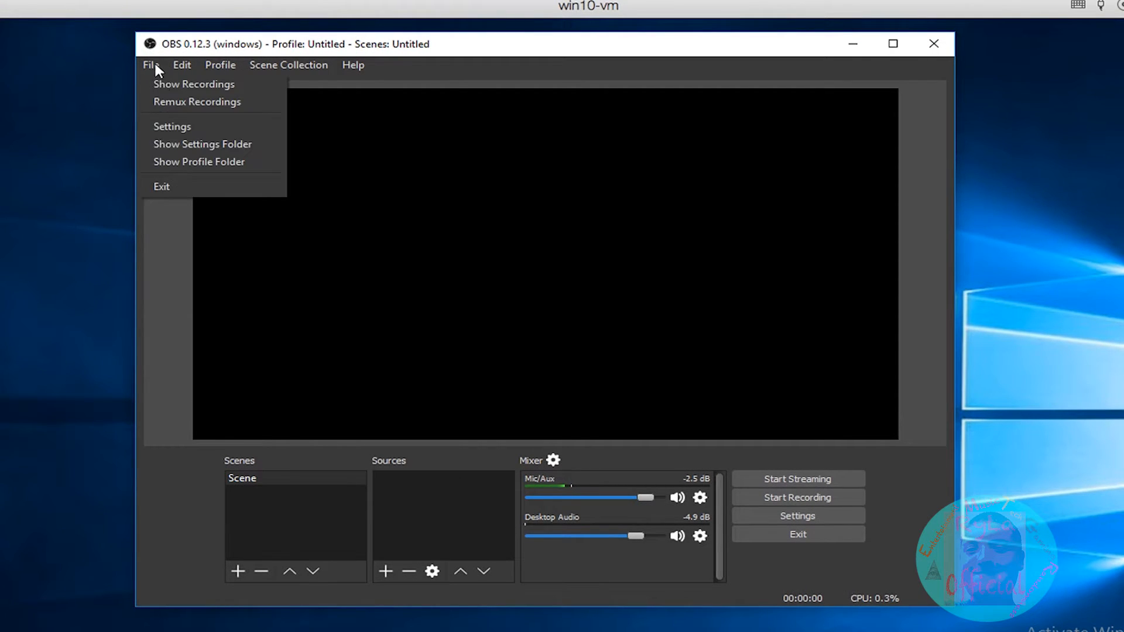
click(171, 124)
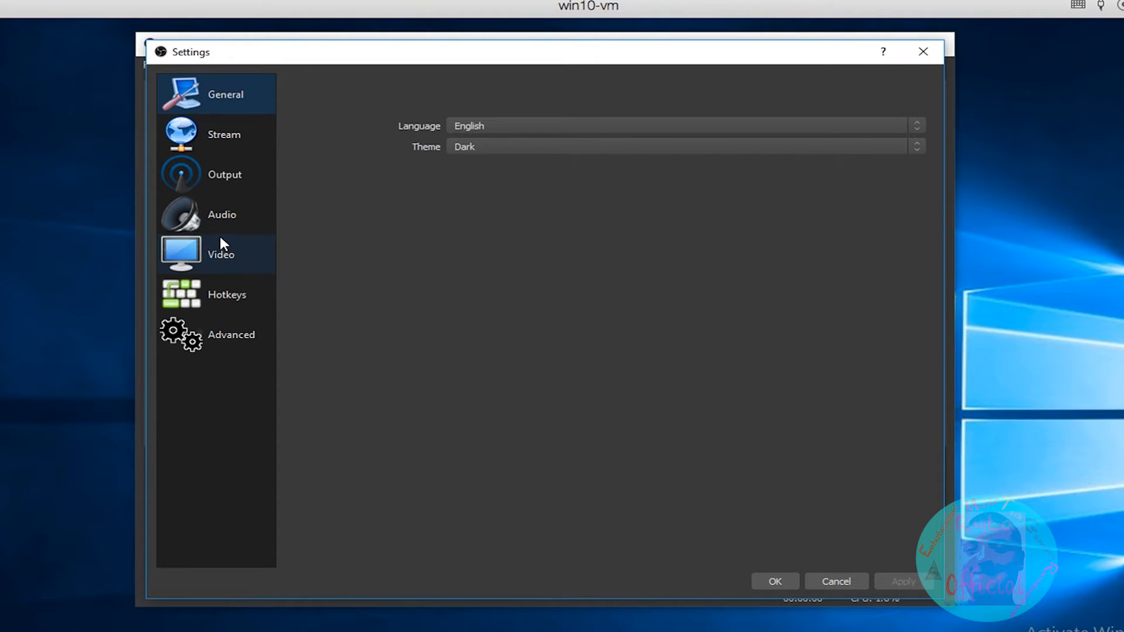
Step: Look through the available interface languages in the general settings, leaving the choice at English
click(689, 127)
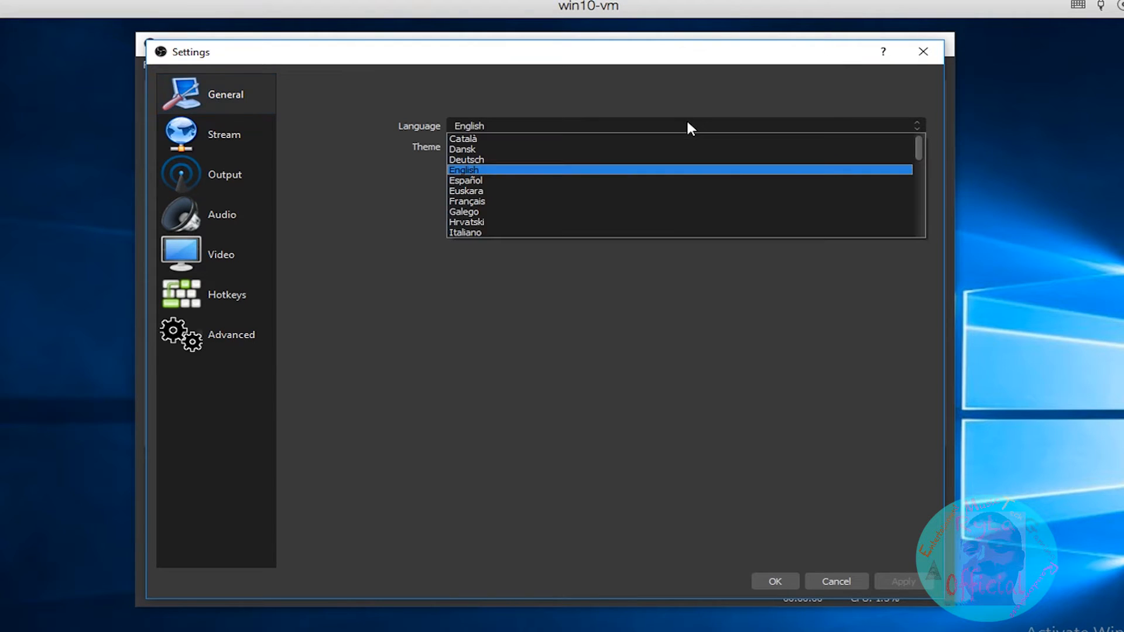
scroll(641, 206, down, 4)
scroll(639, 203, up, 4)
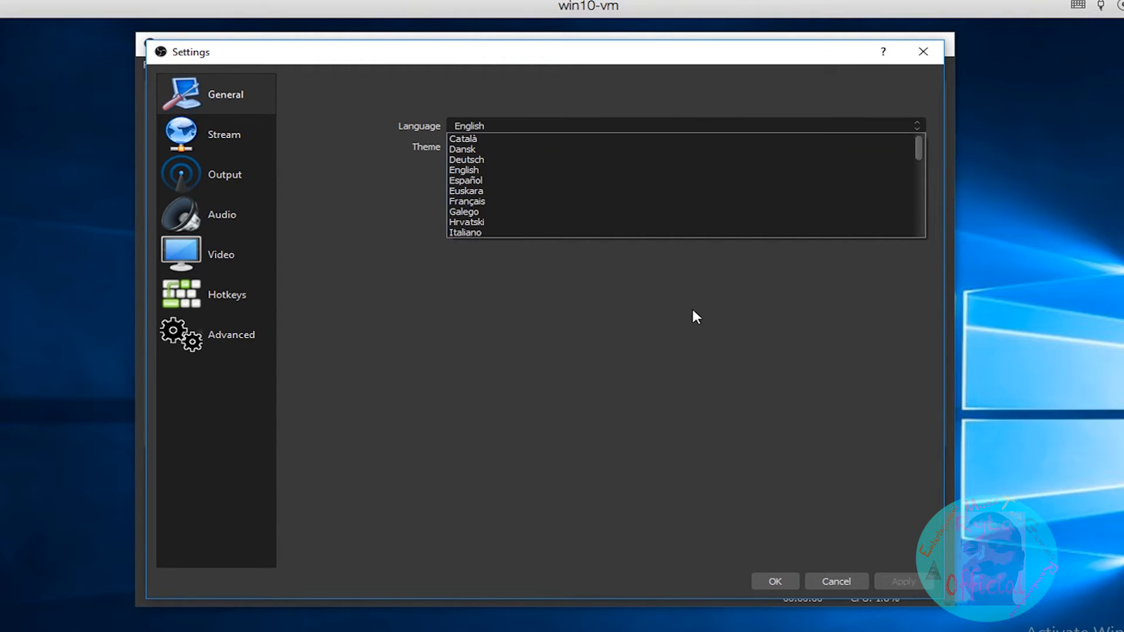
click(626, 257)
Step: Try the Default interface theme and switch back to Dark
click(512, 148)
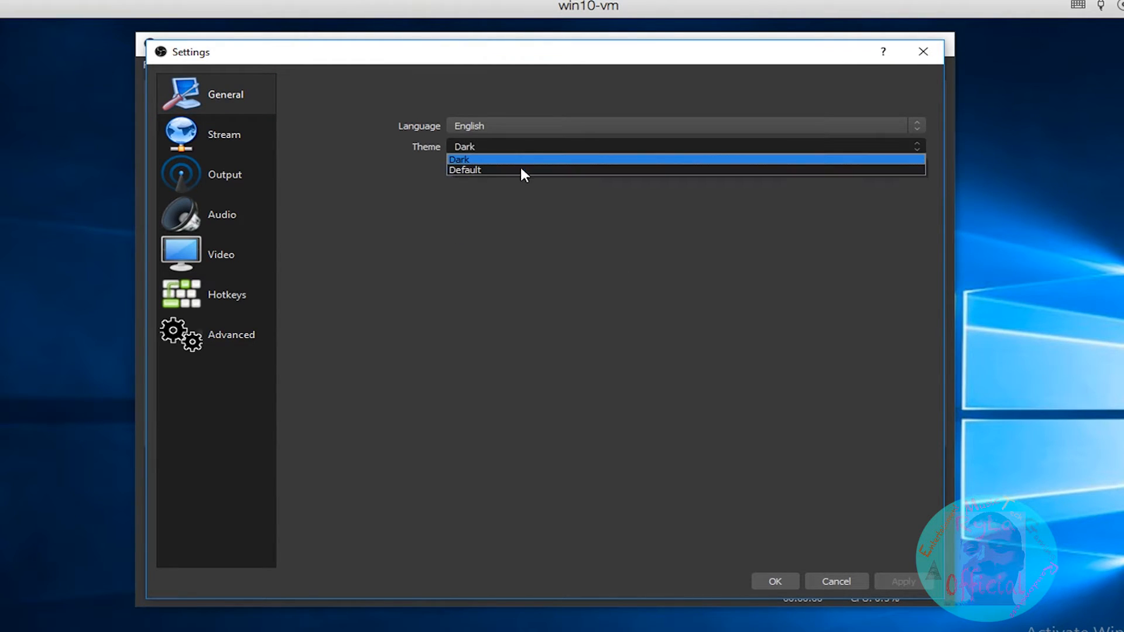
click(521, 167)
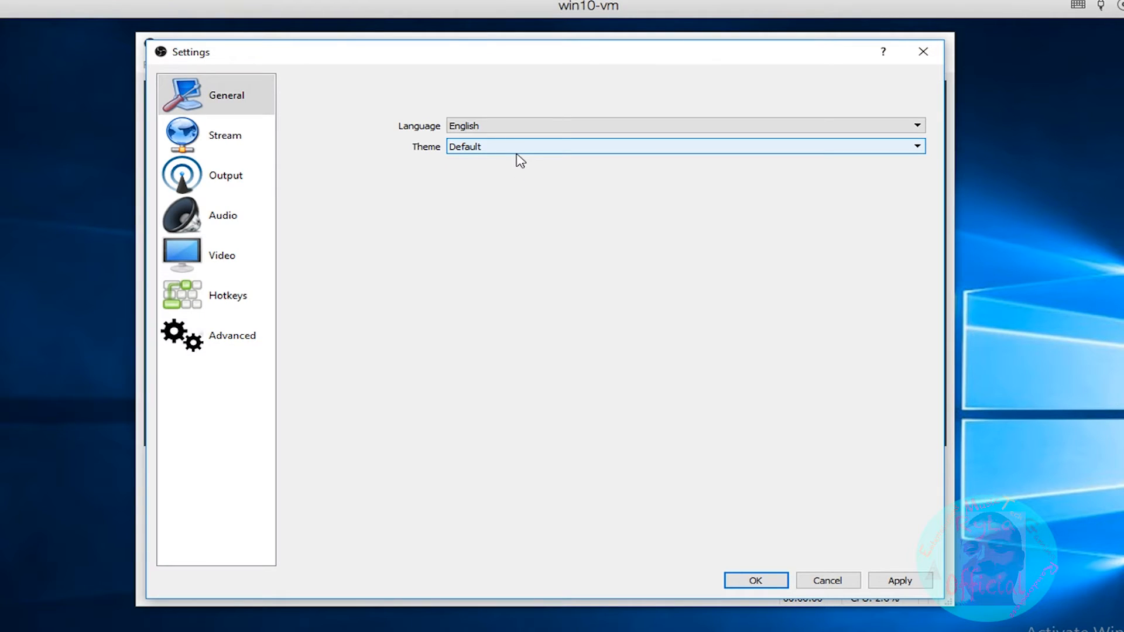
click(517, 151)
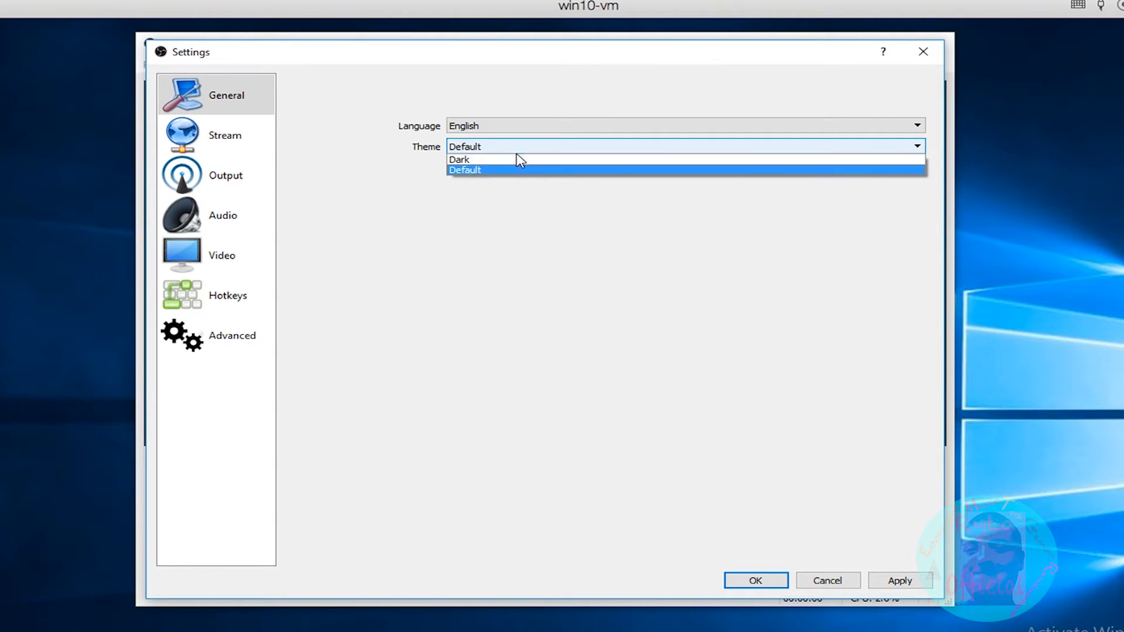
click(526, 160)
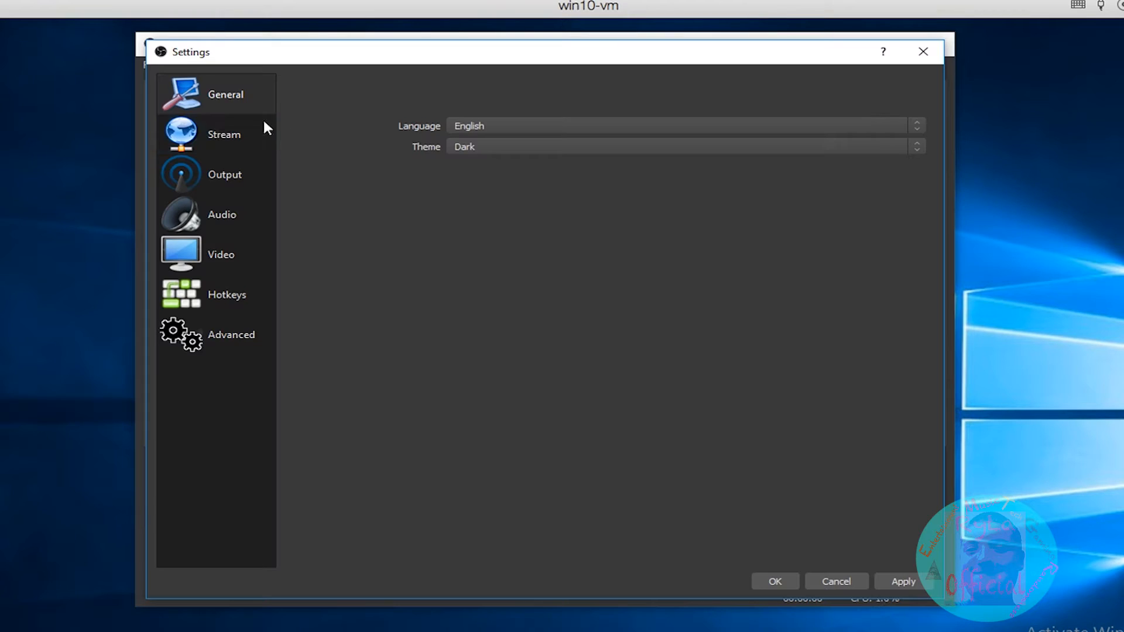
Step: Examine the stream settings, including the list of supported services, the server and the stream key field
click(220, 124)
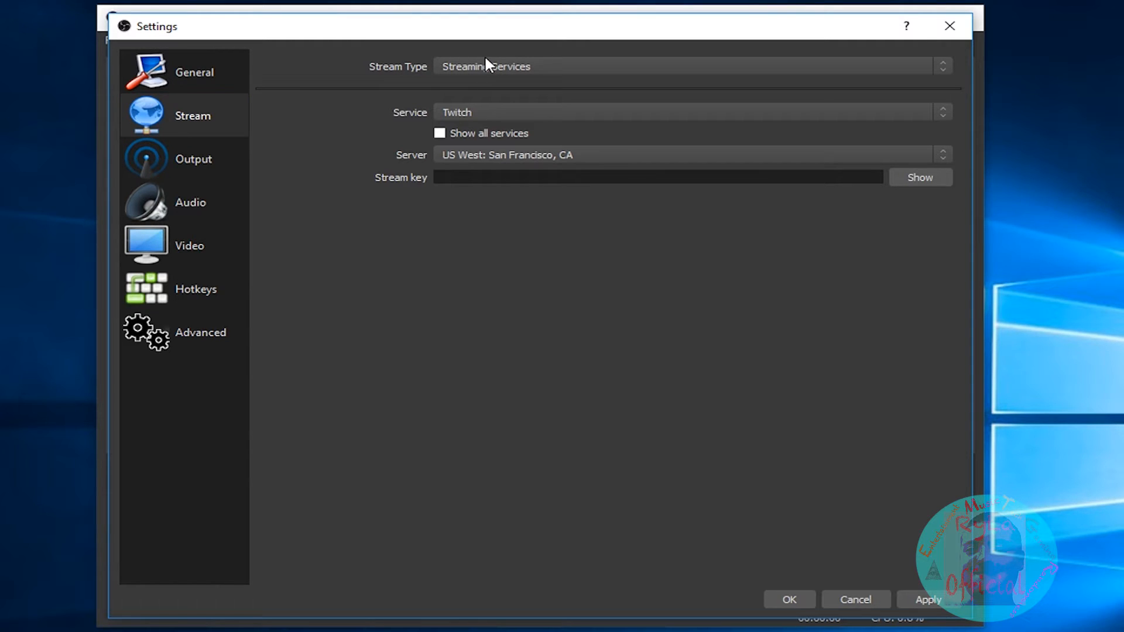
click(497, 112)
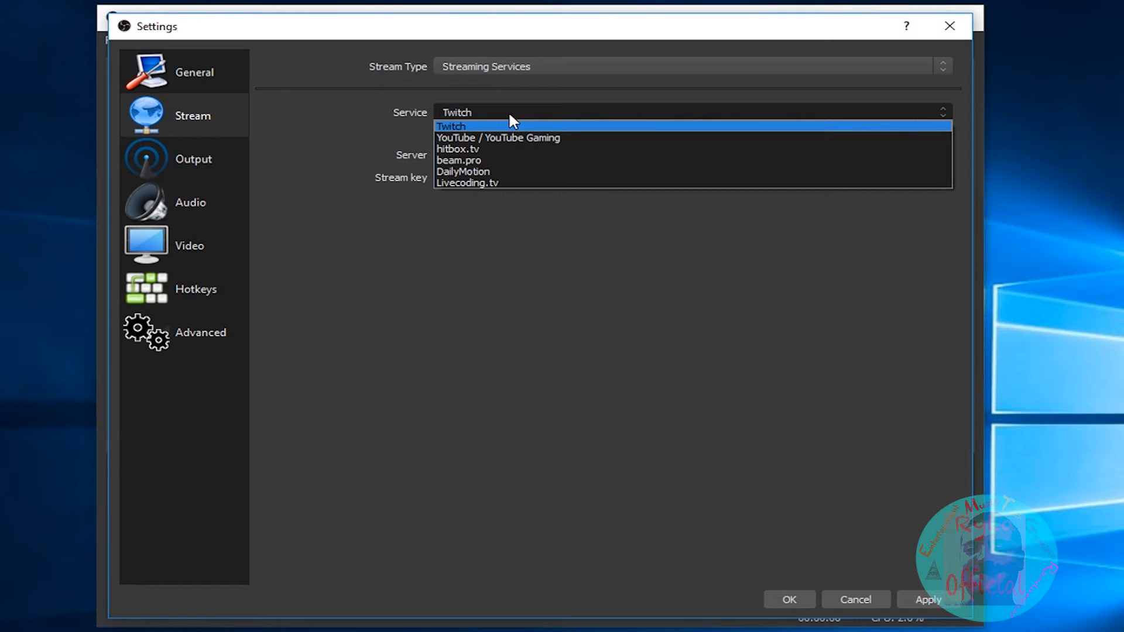
click(509, 116)
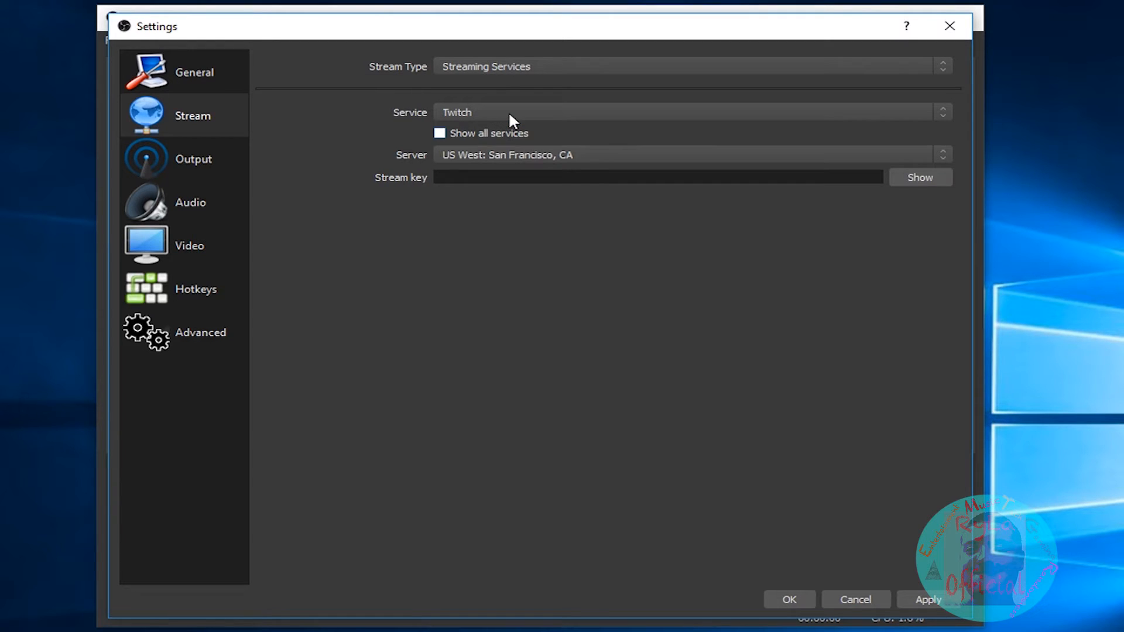
click(518, 149)
click(517, 150)
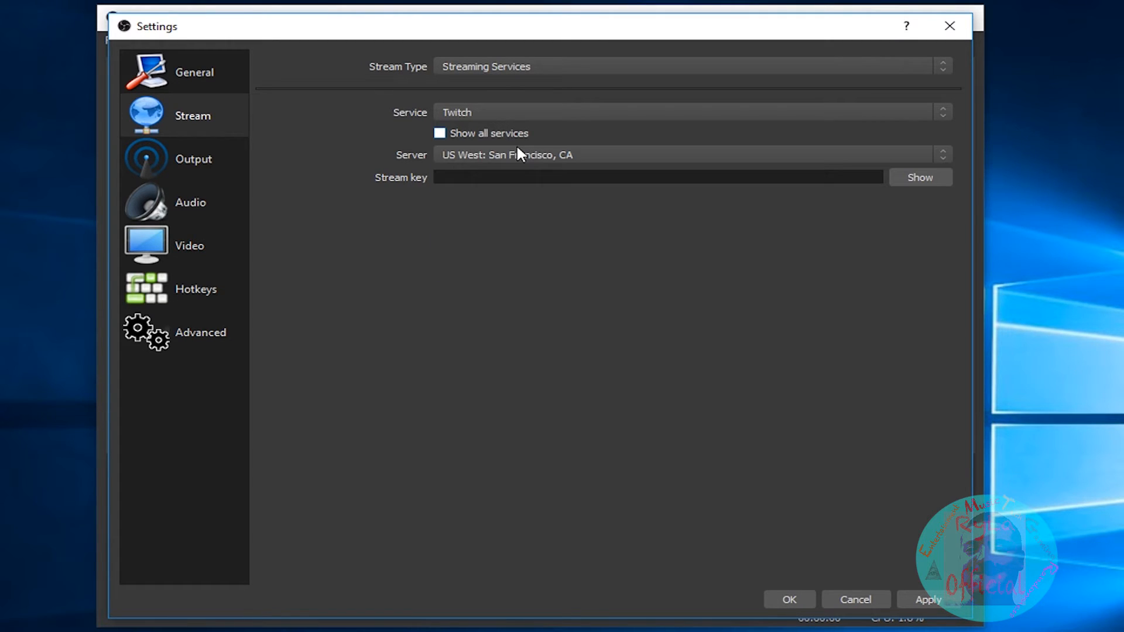
click(524, 177)
Step: Set the stream type to Custom Streaming Server and review its stream key and authentication options
click(709, 69)
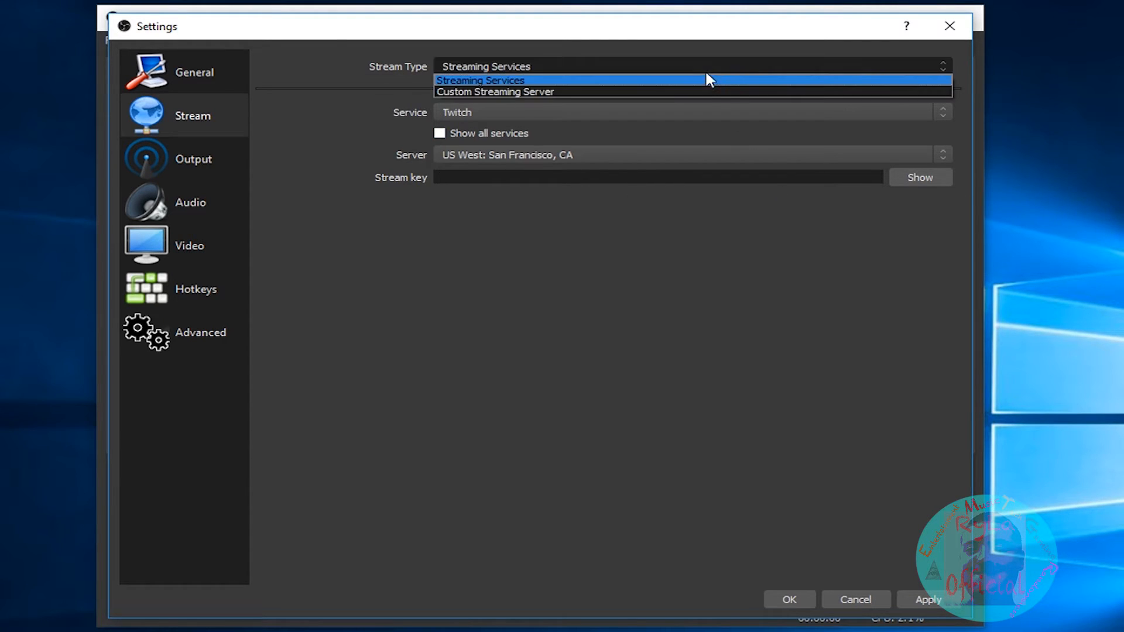
click(705, 90)
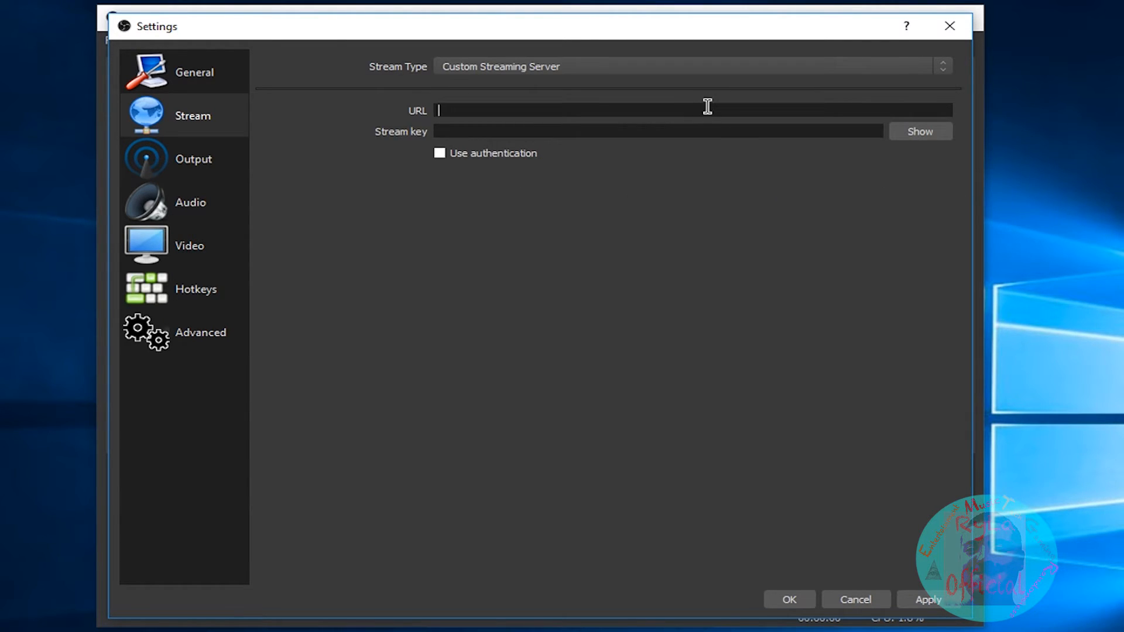
click(664, 130)
click(467, 152)
click(498, 172)
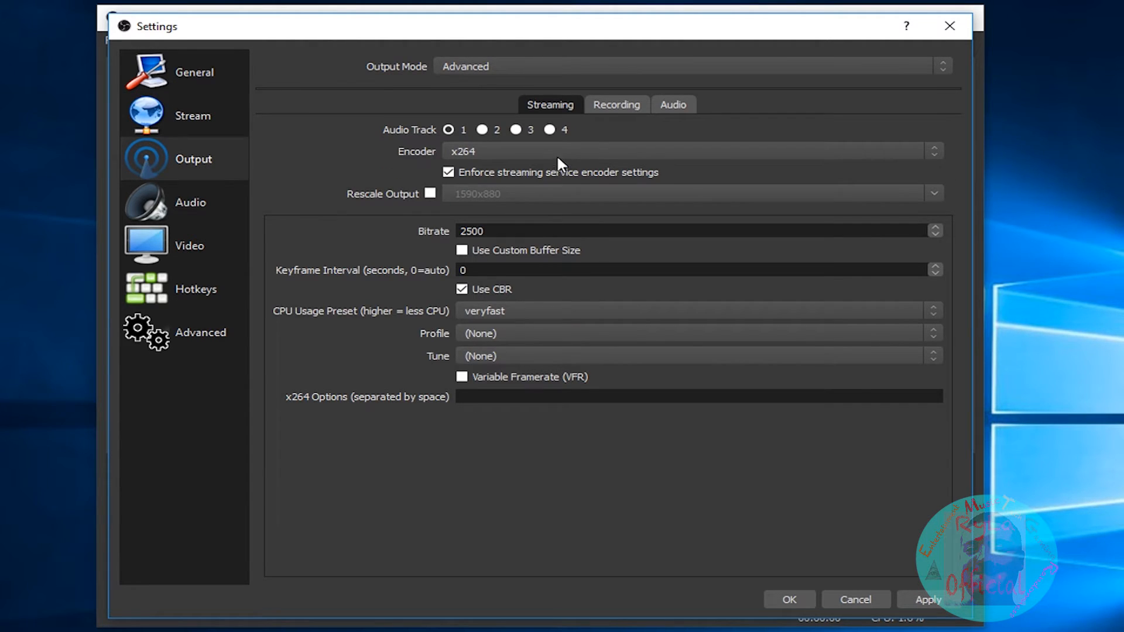
Step: Review the advanced recording and audio output settings and set the output mode to Simple
click(616, 105)
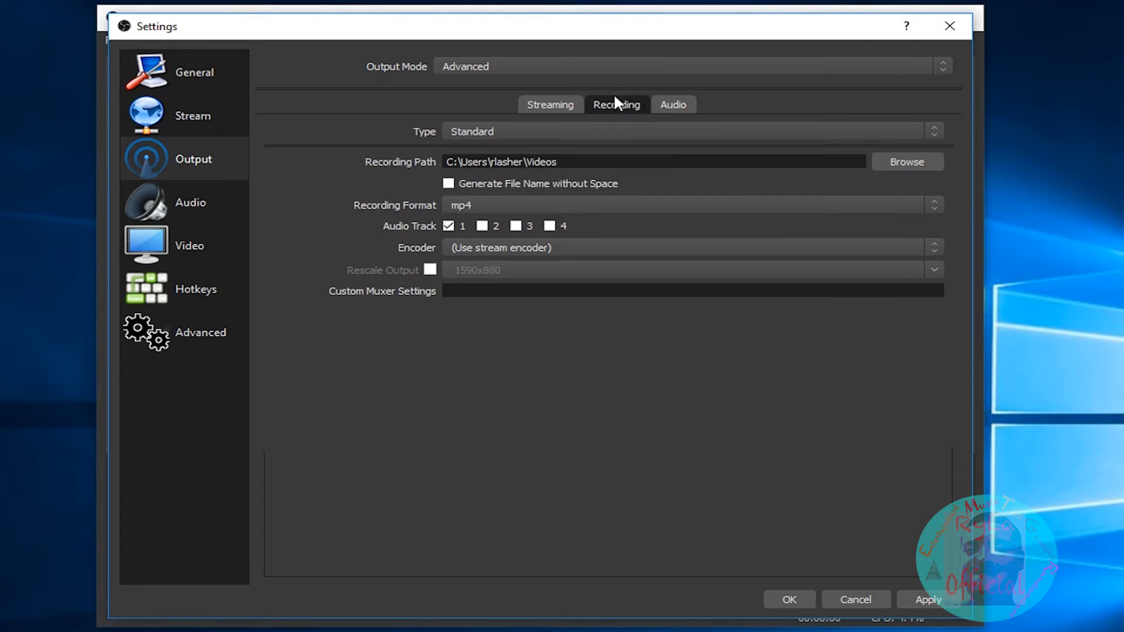
click(673, 104)
click(636, 69)
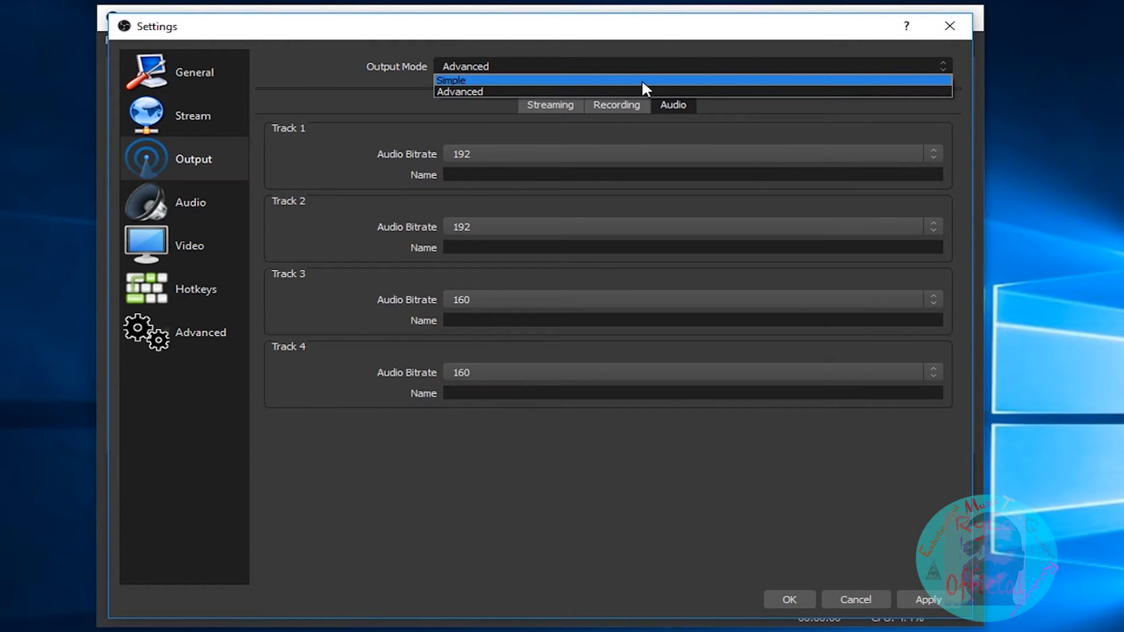
click(641, 80)
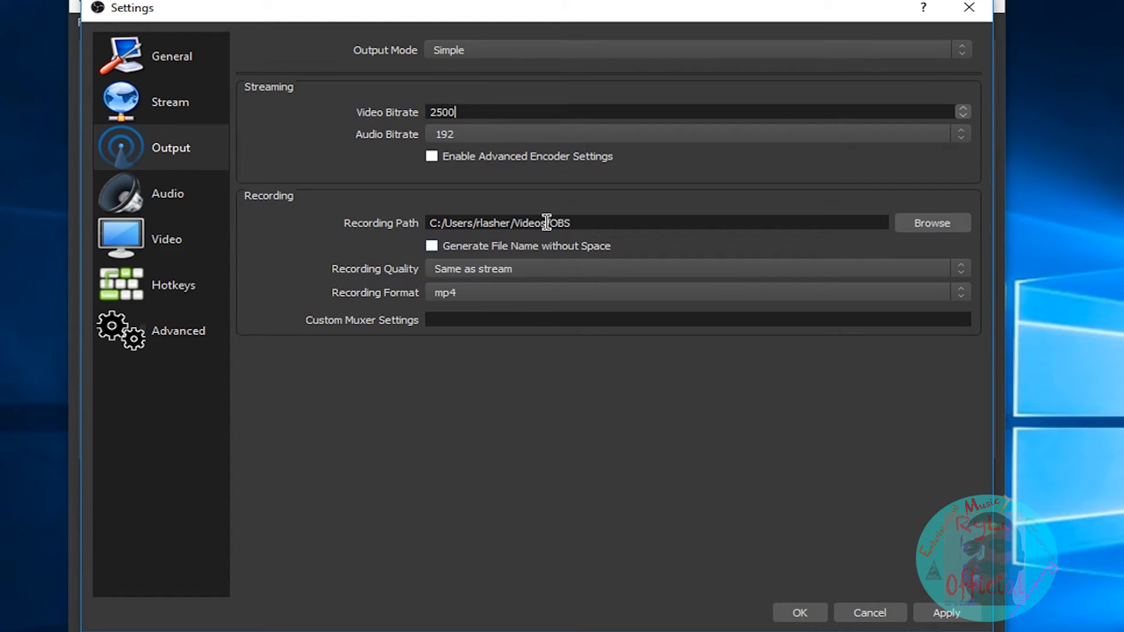
Step: Review the recording folder, quality and format options, trying Lossless Quality and declining it
click(897, 220)
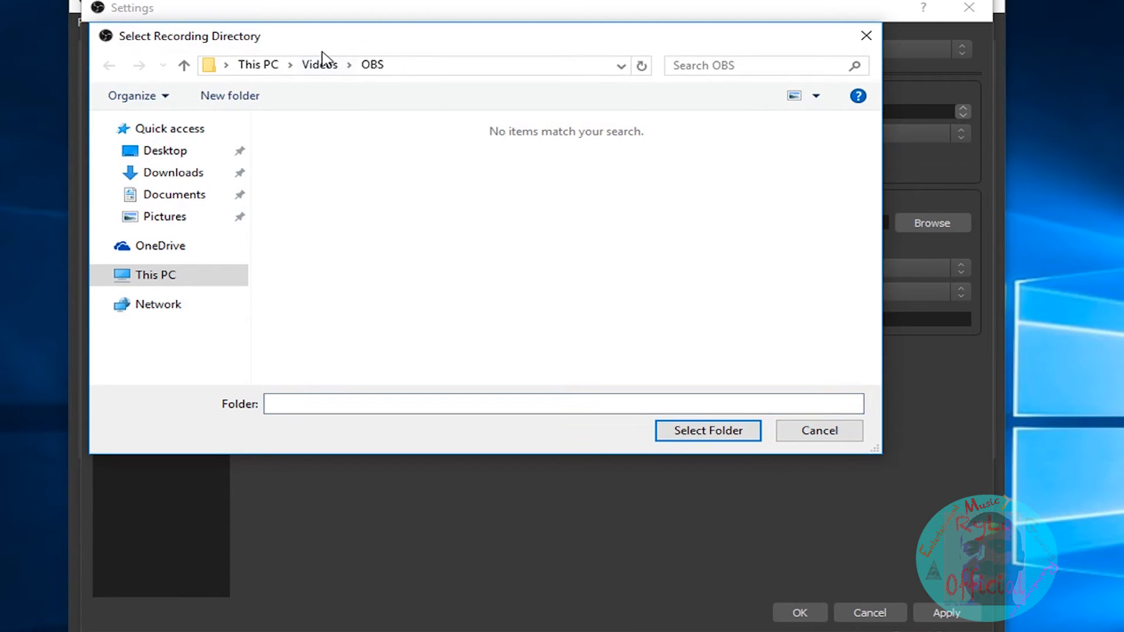
click(807, 434)
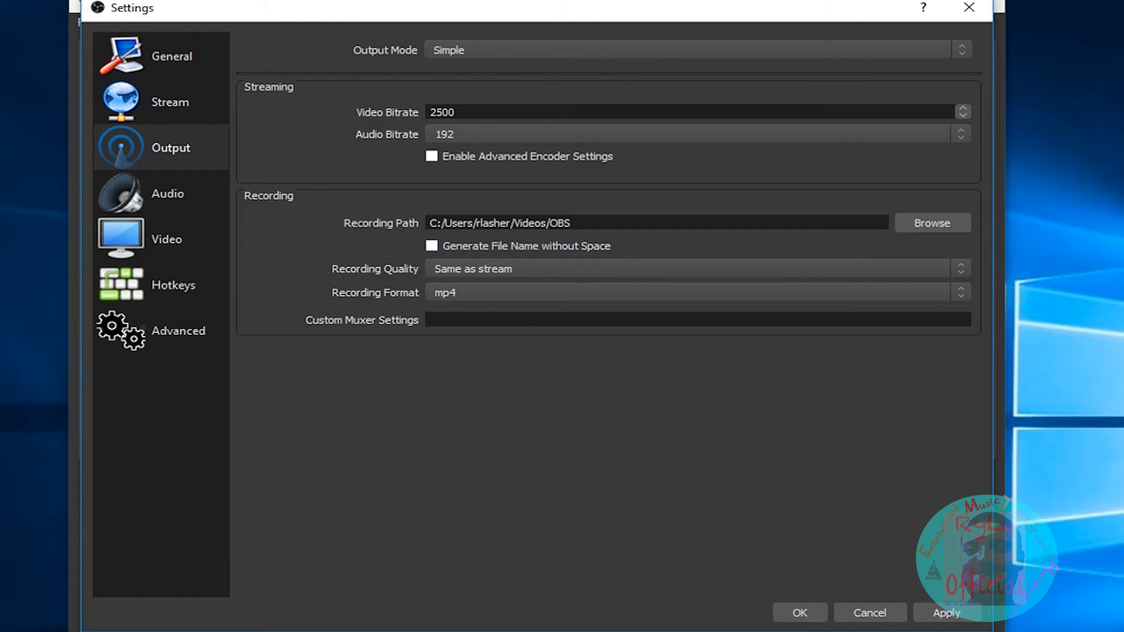
click(427, 264)
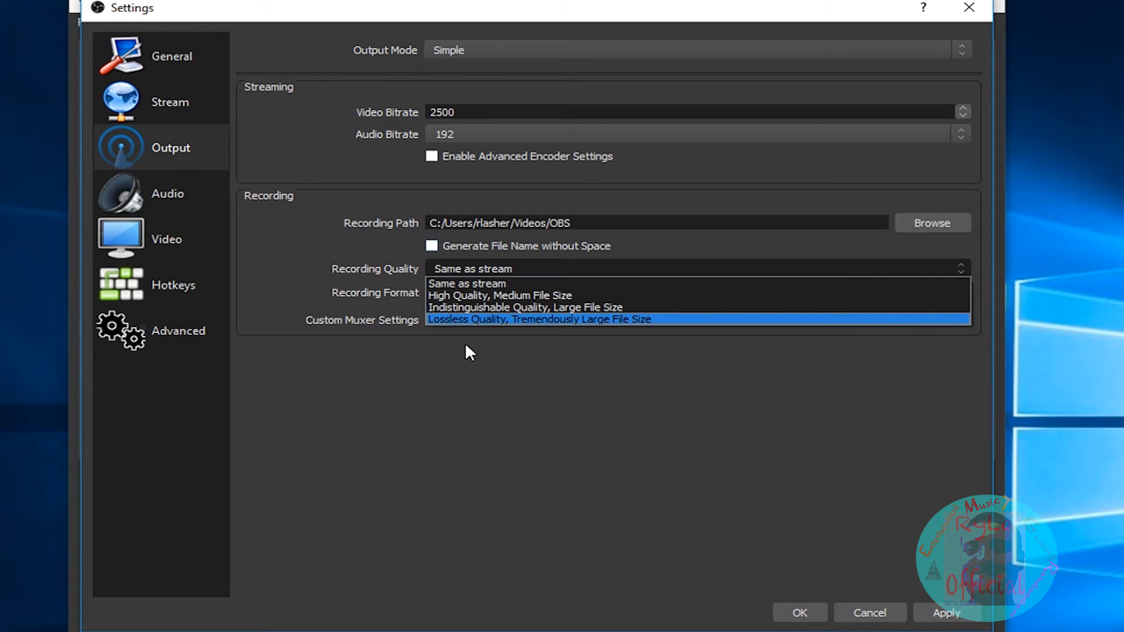
click(493, 319)
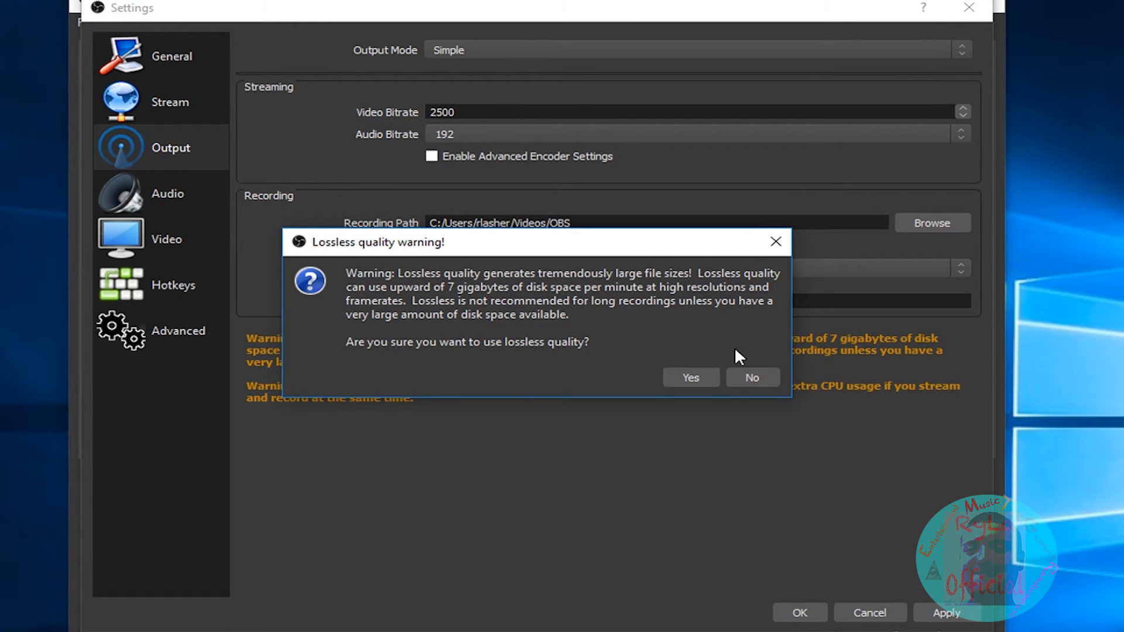
click(736, 372)
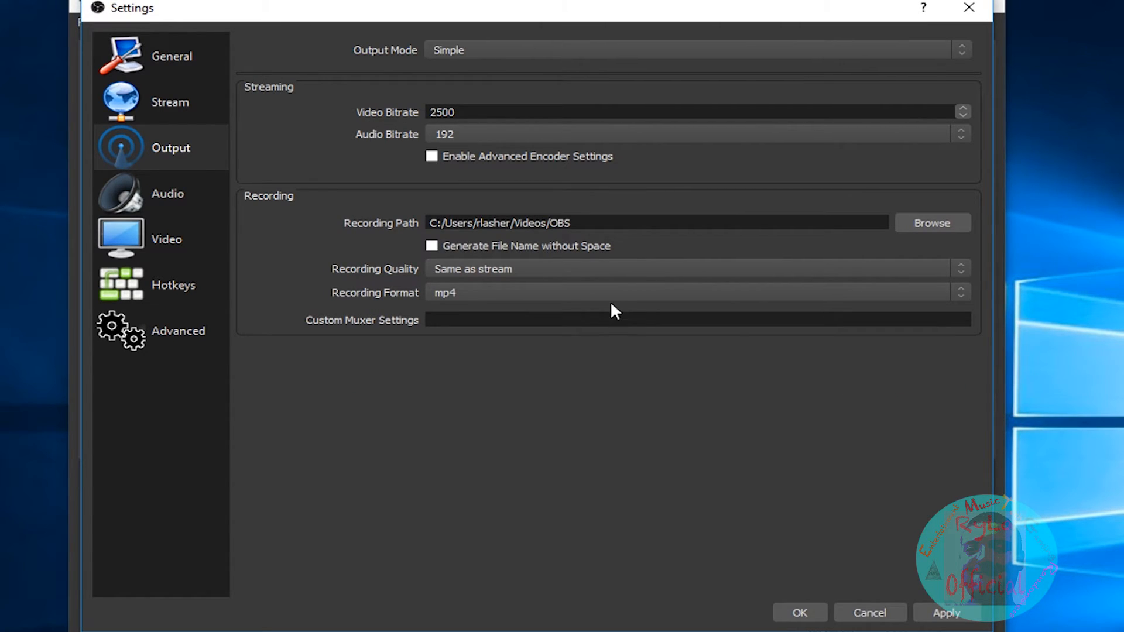
click(608, 293)
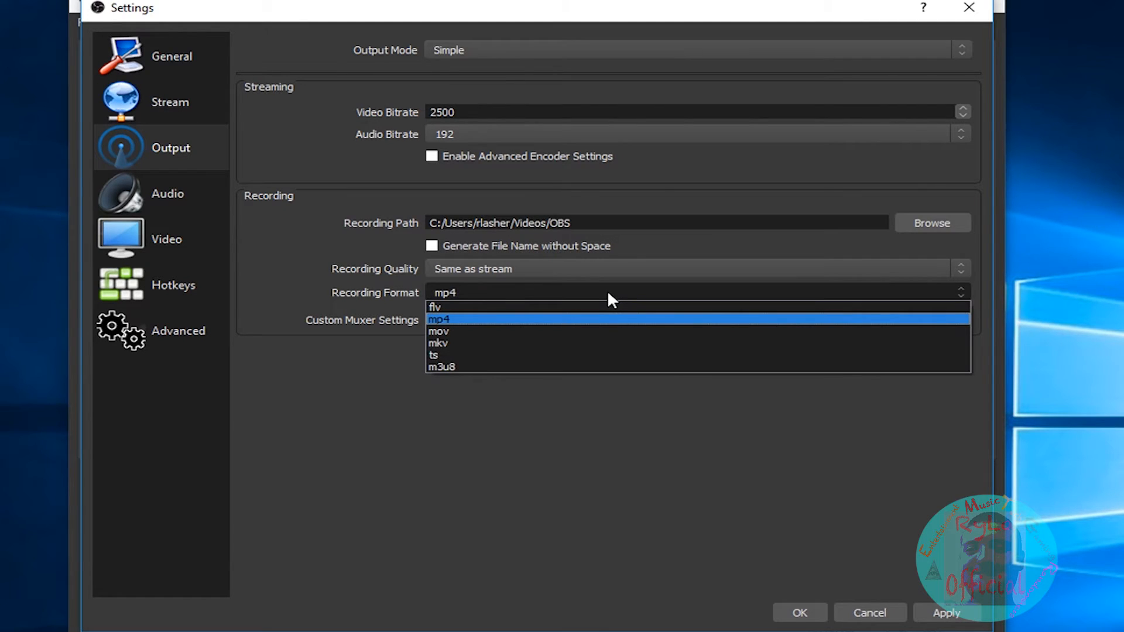
click(608, 293)
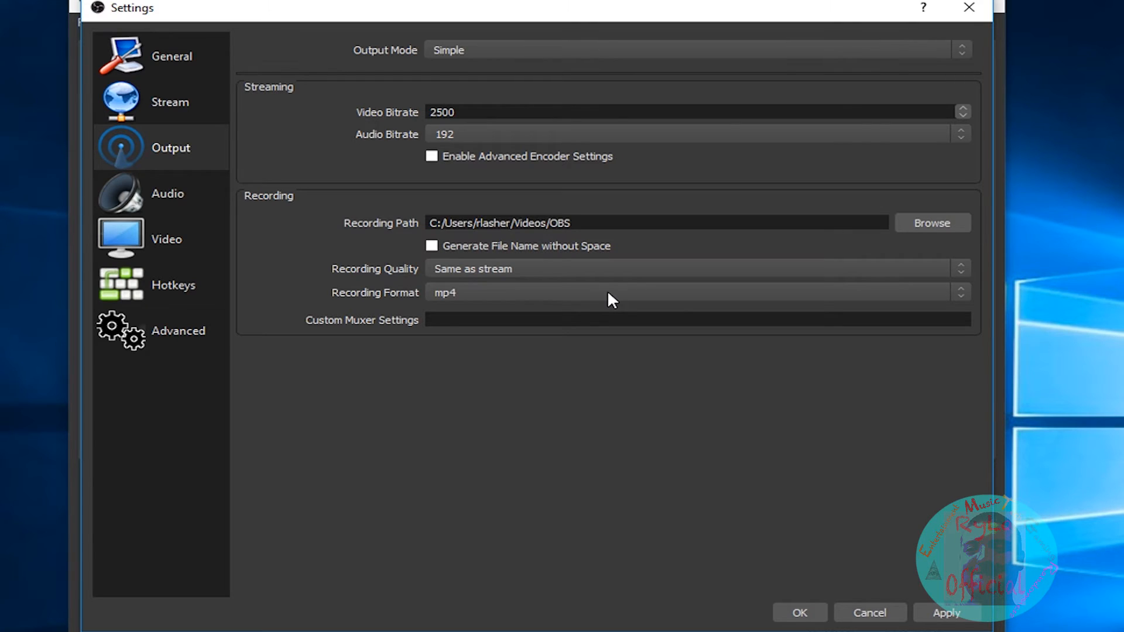
Step: Examine the audio settings and the devices available for Desktop Audio Device
click(177, 192)
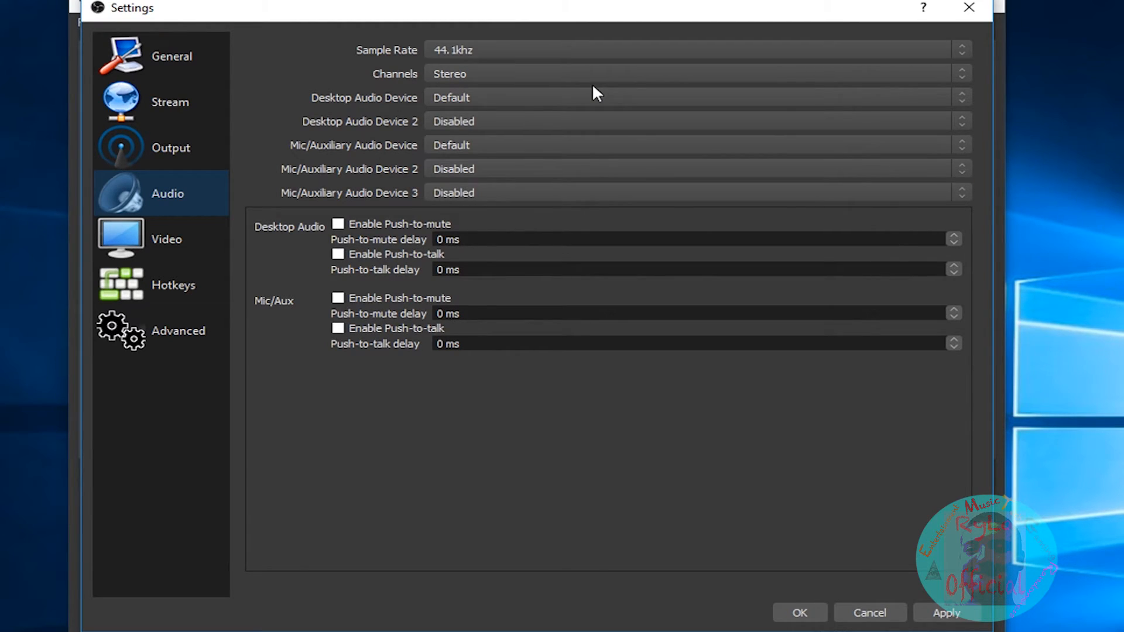
click(558, 98)
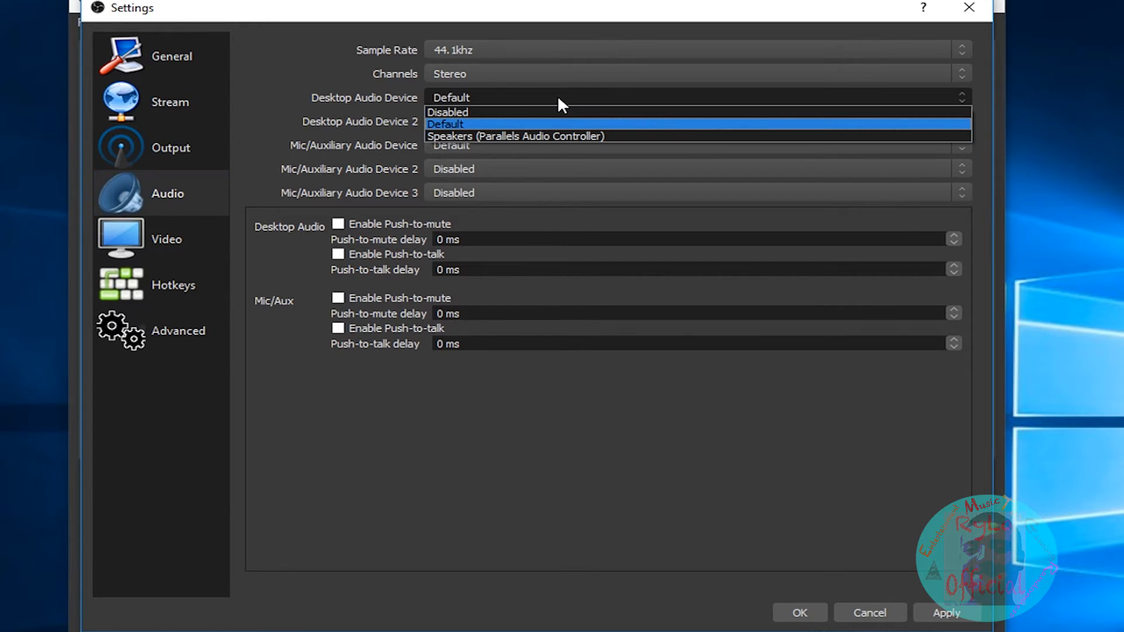
click(559, 99)
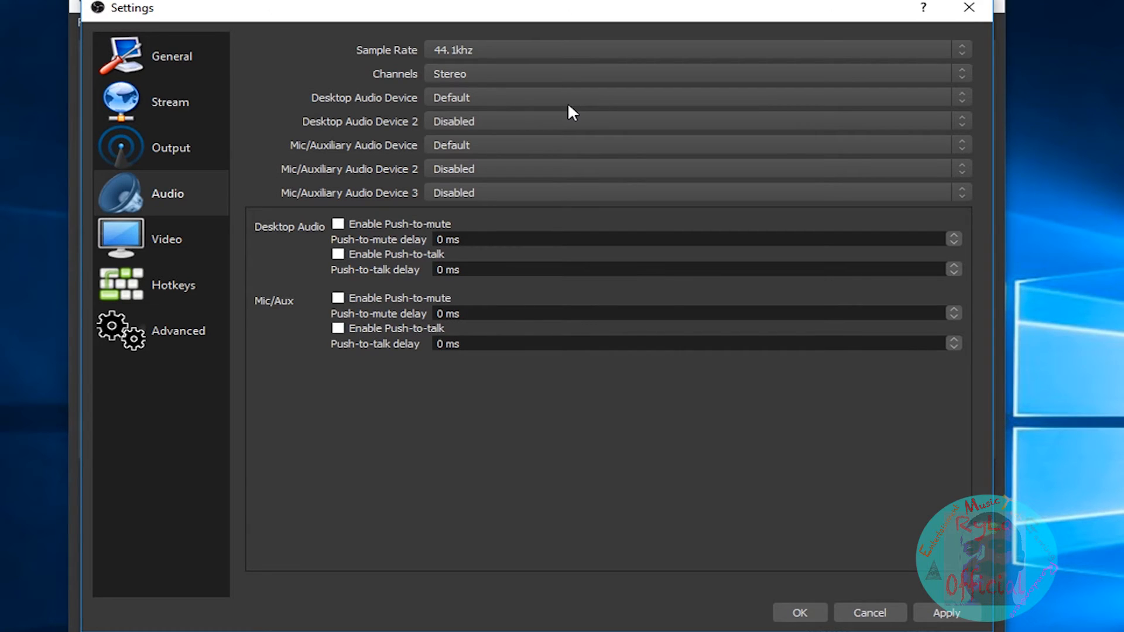
click(567, 103)
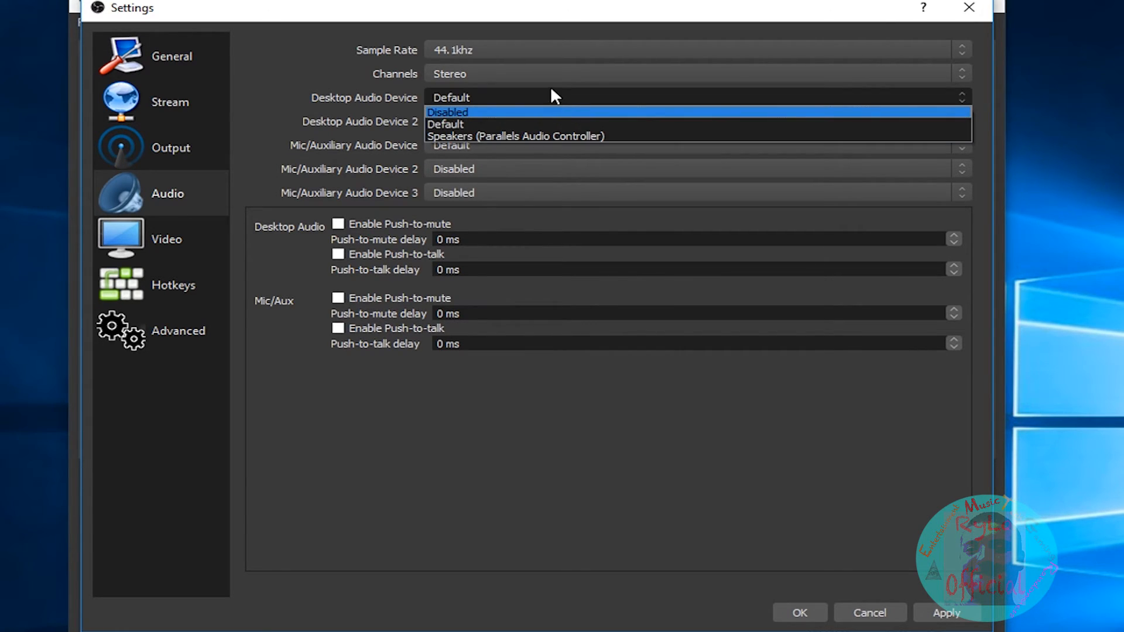
click(551, 93)
Step: Review the microphone choices and set Mic/Auxiliary Audio Device to Disabled
click(525, 145)
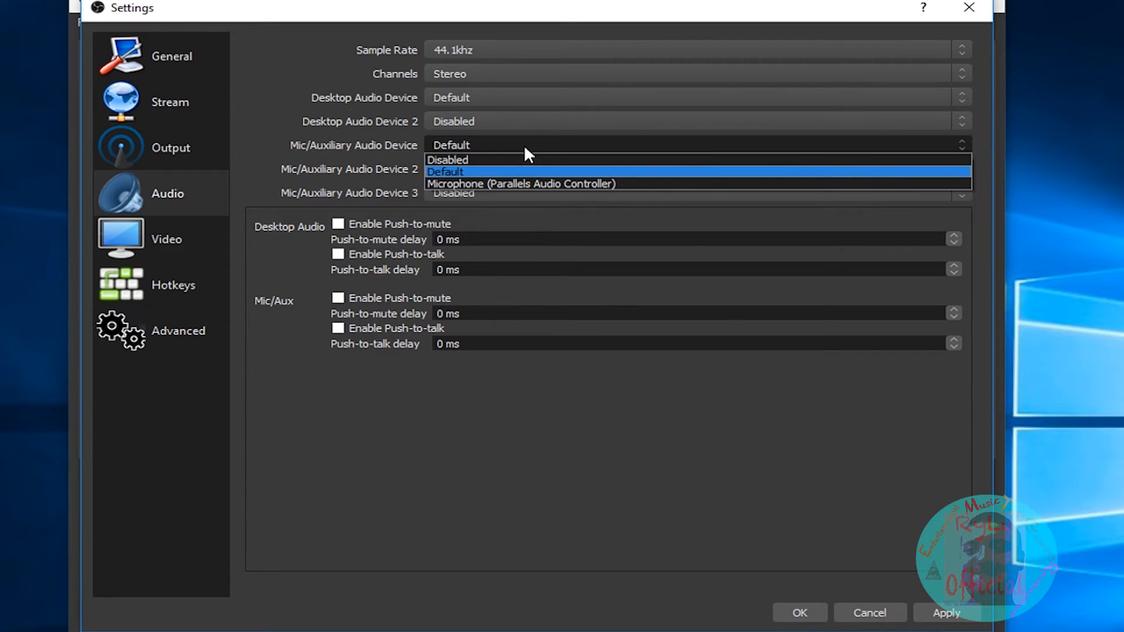
click(523, 144)
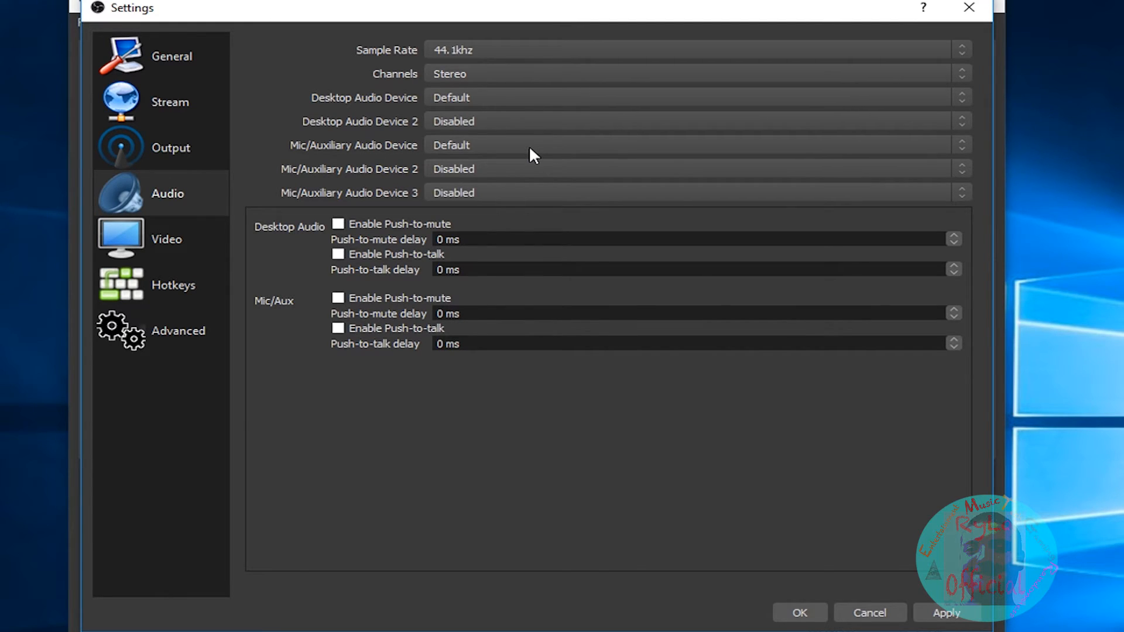
click(458, 140)
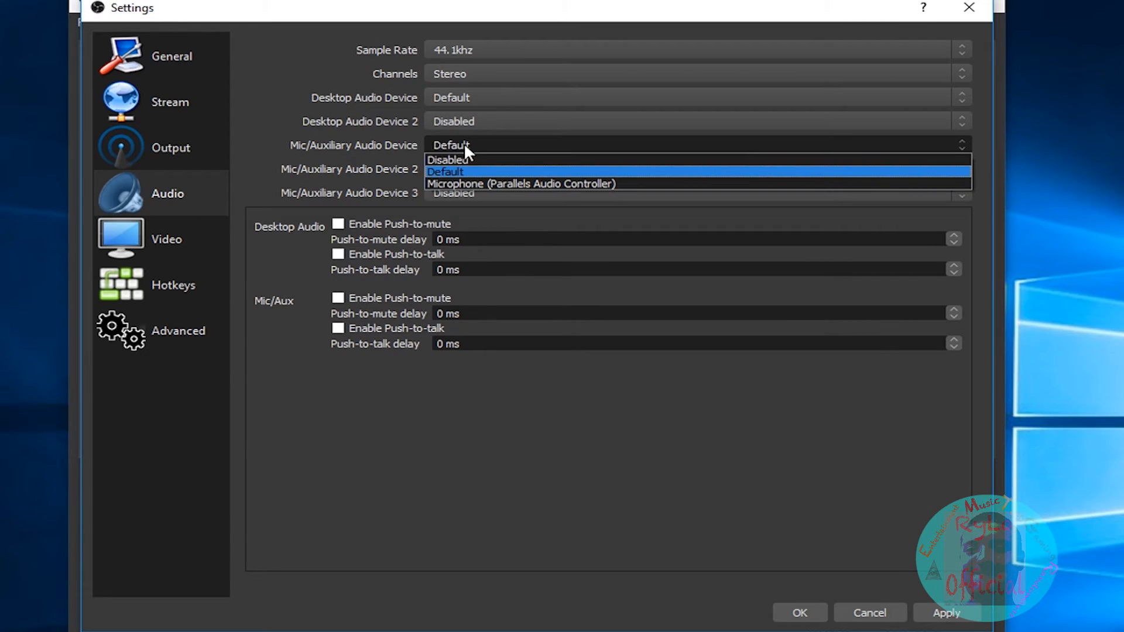
click(466, 151)
click(465, 145)
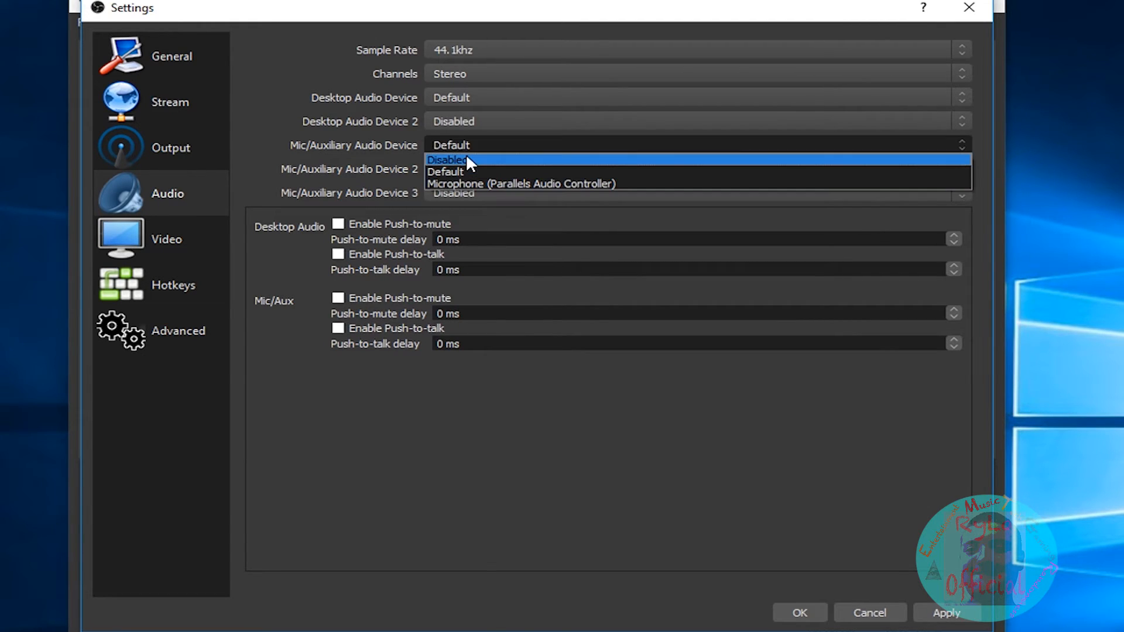
click(466, 154)
Step: Review the video resolution settings and the hotkeys for streaming, recording and Mic/Aux muting
click(174, 232)
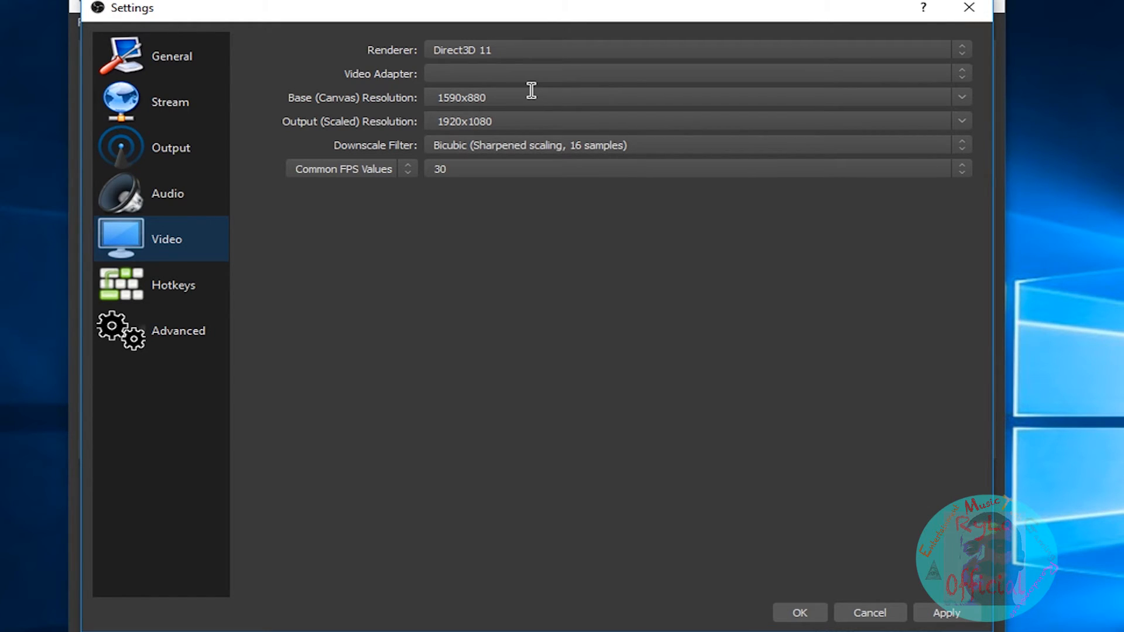
click(534, 100)
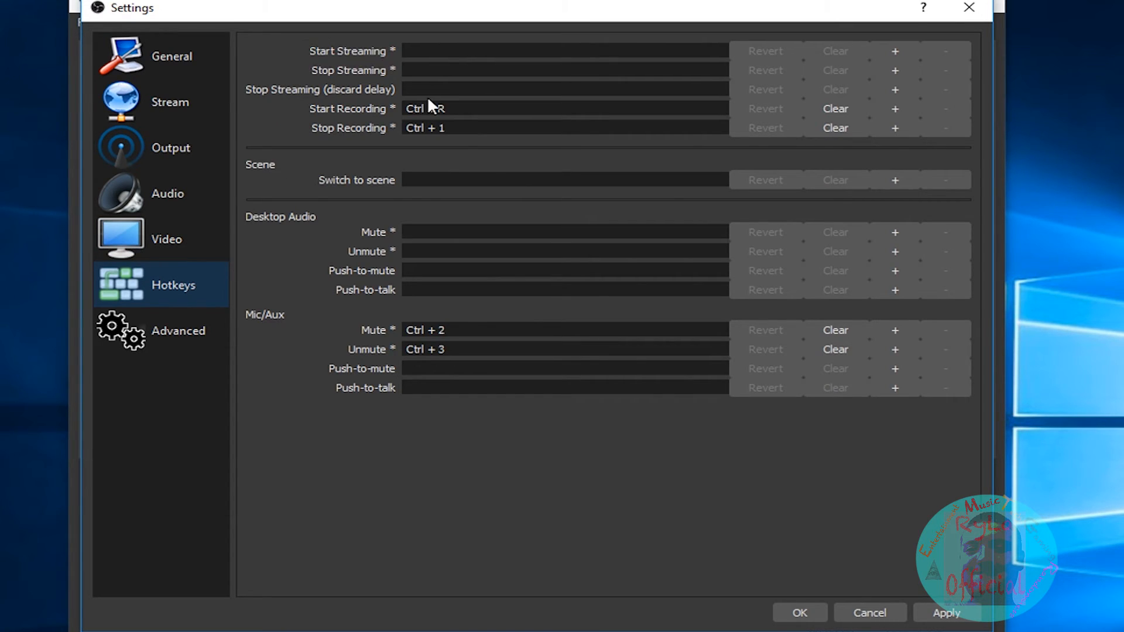
click(446, 48)
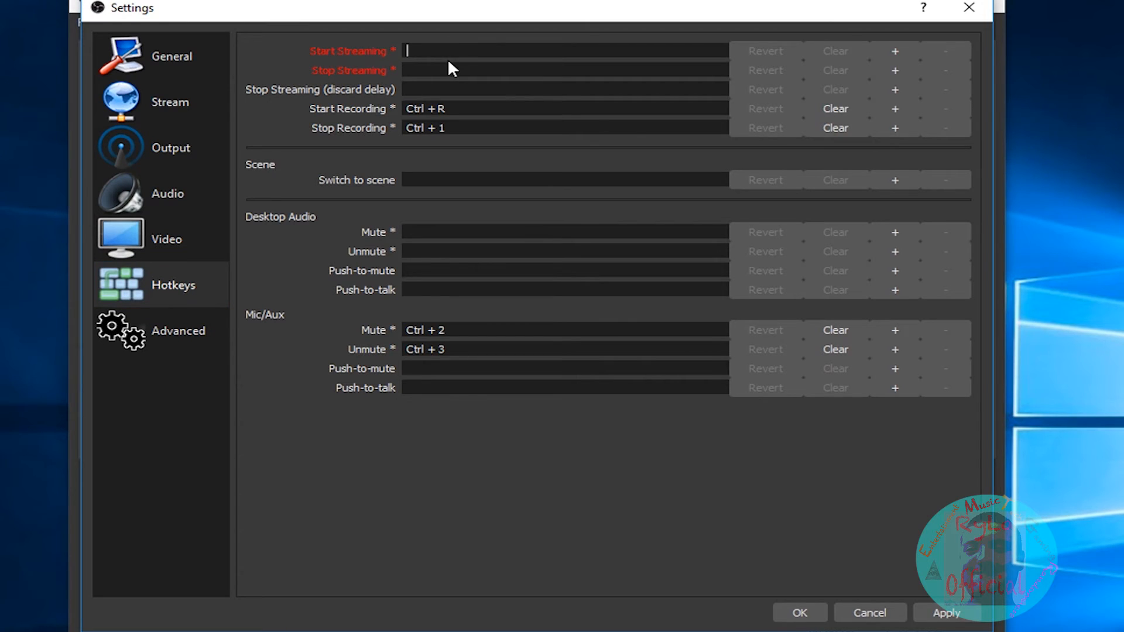
click(462, 108)
click(462, 125)
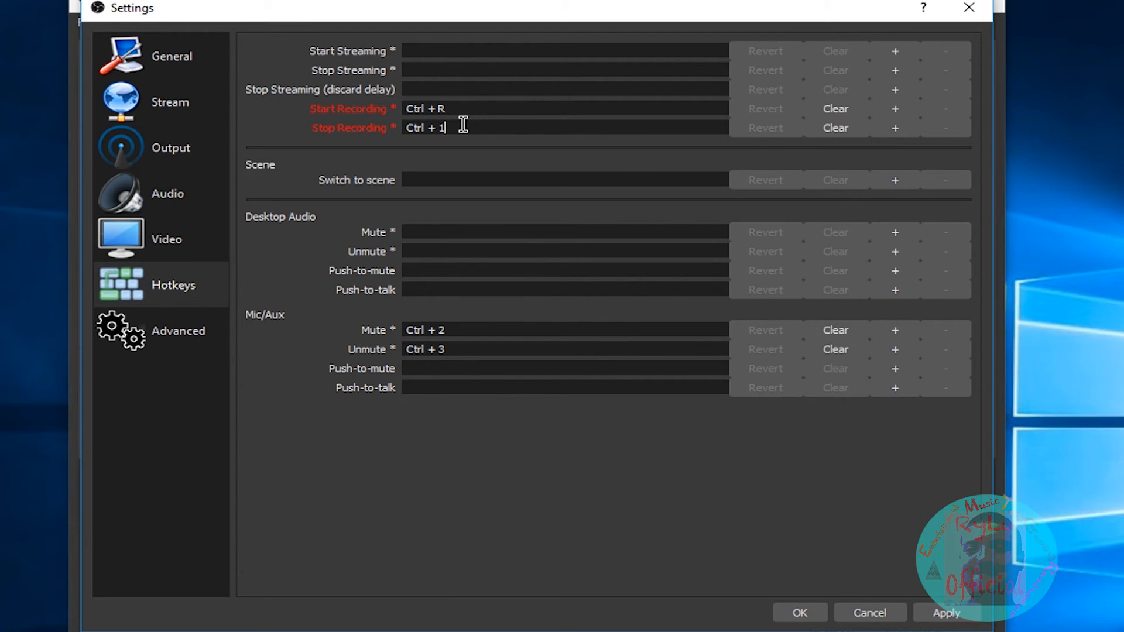
click(509, 332)
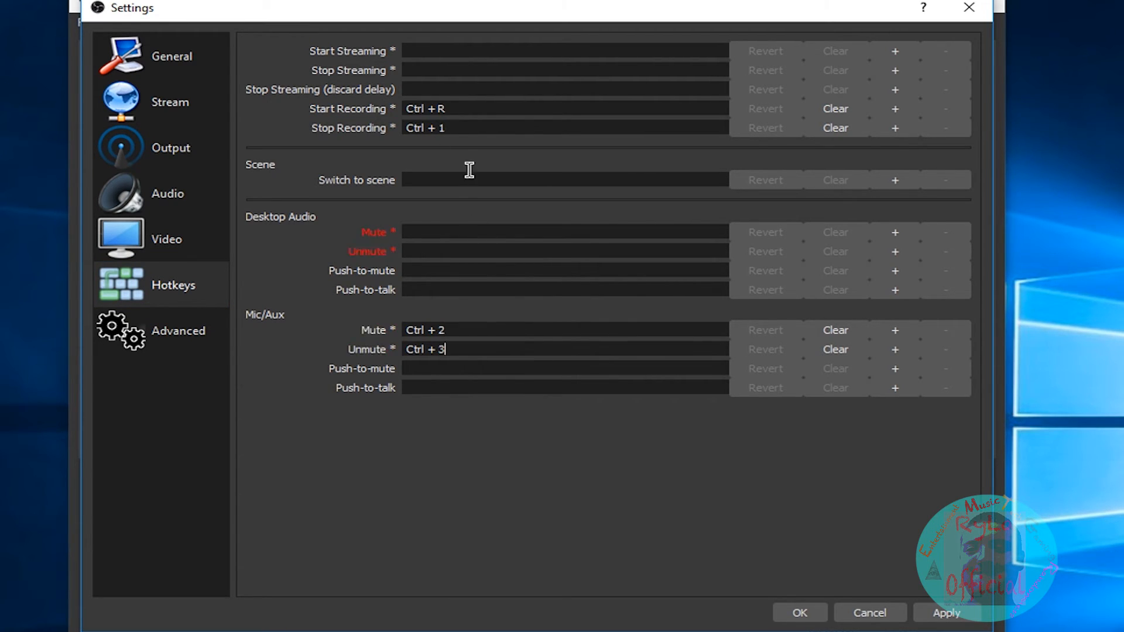
Step: Assign the hotkey Ctrl + R to Start Streaming and Ctrl + 1 to Stop Streaming
click(446, 52)
key(ctrl+r)
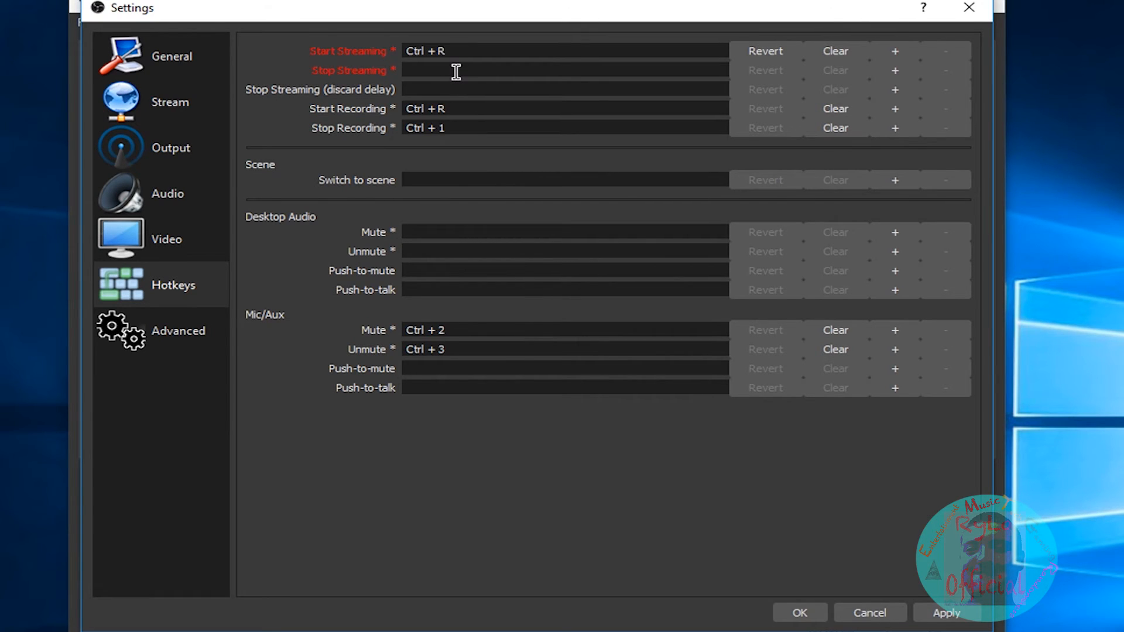
click(456, 71)
key(ctrl+1)
Step: Review the advanced settings and save the settings changes
click(155, 327)
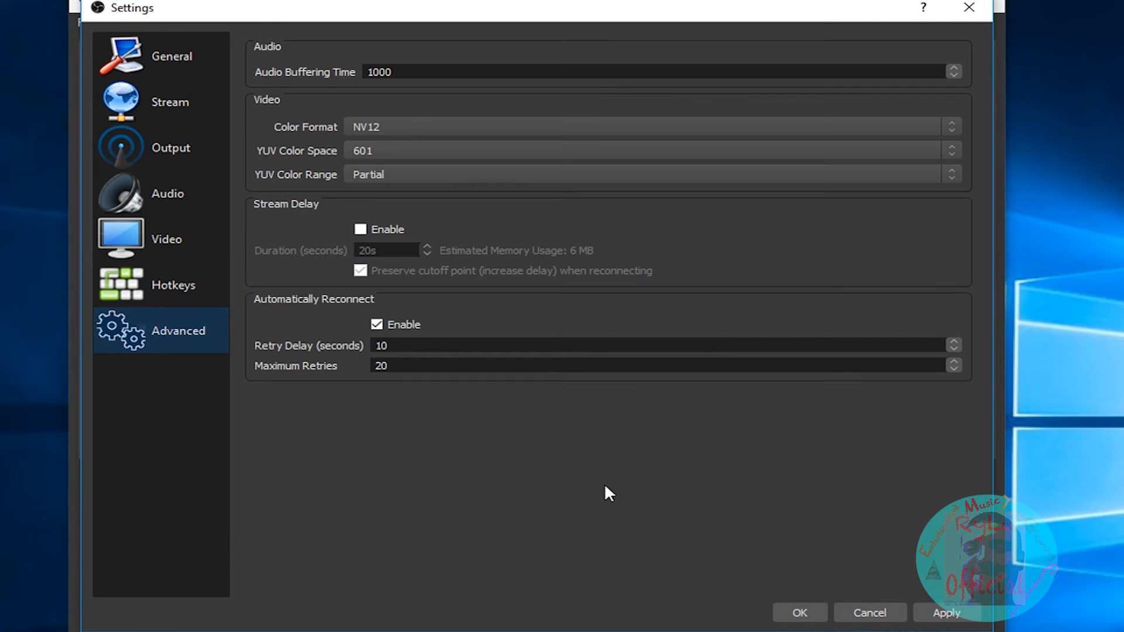
click(783, 605)
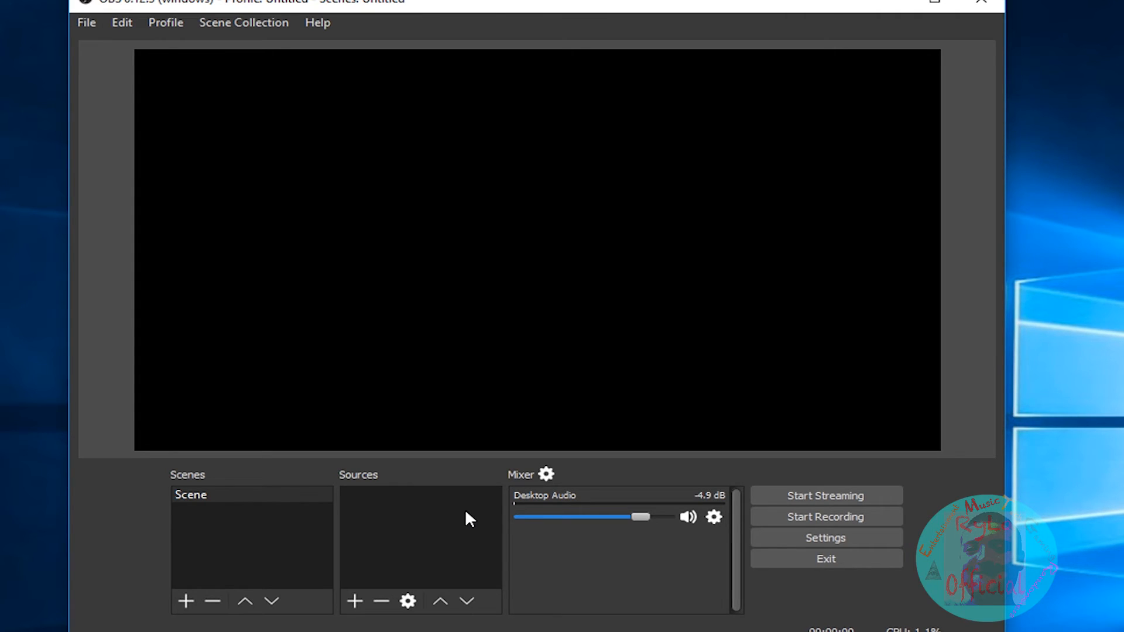
Step: Add an Image source using 551366-illuminati is illumianti.jpg from the Pictures folder
click(354, 598)
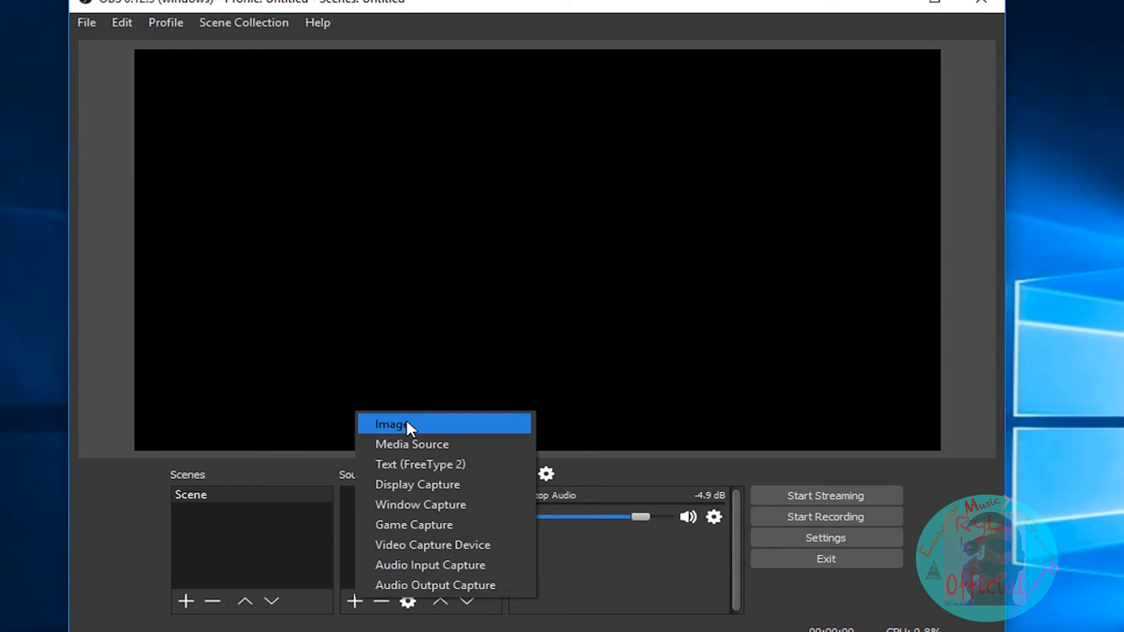
click(406, 419)
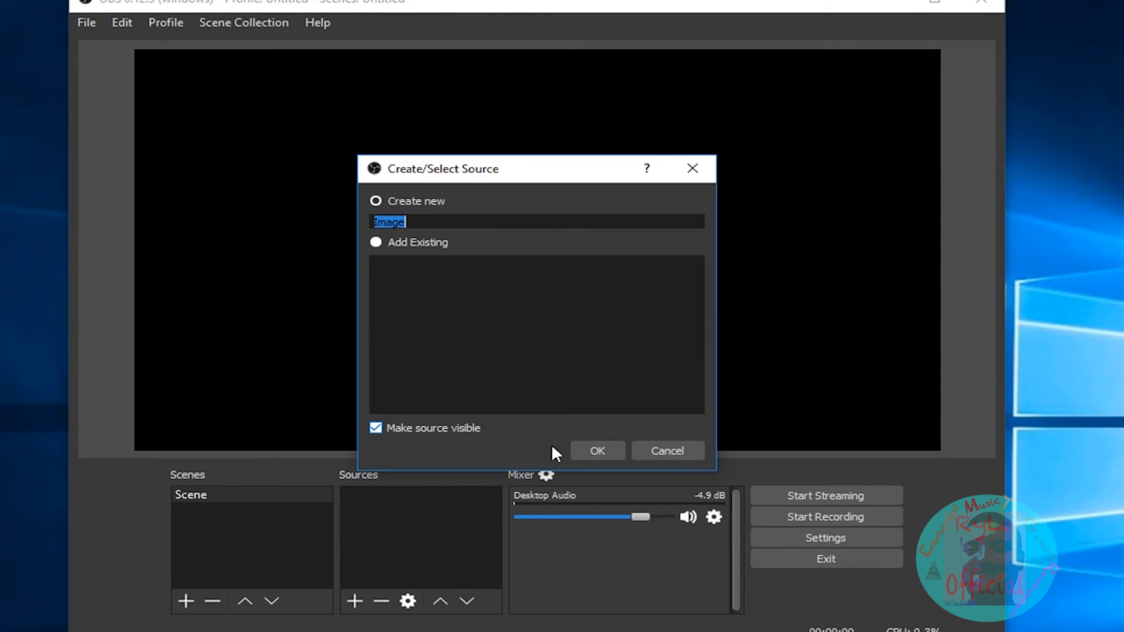
click(588, 449)
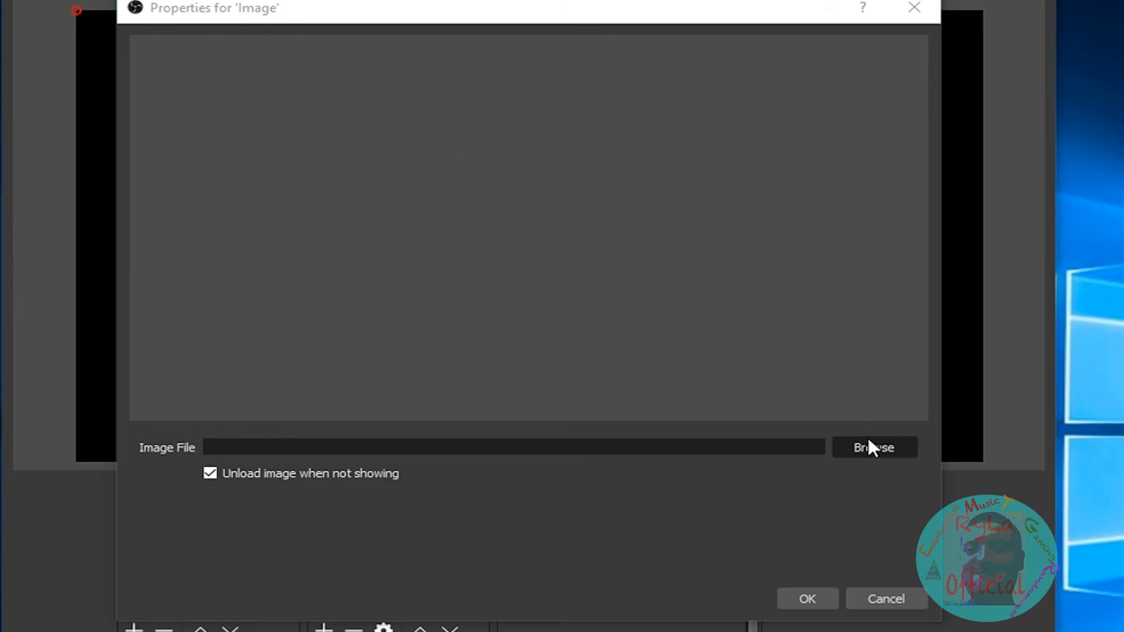
click(869, 445)
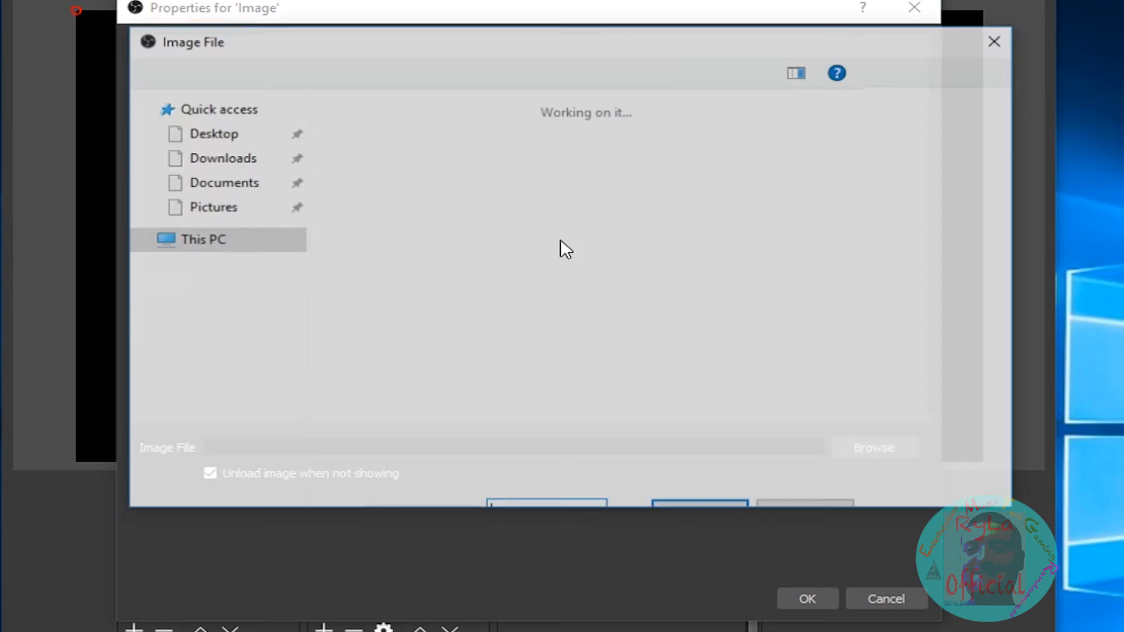
click(257, 238)
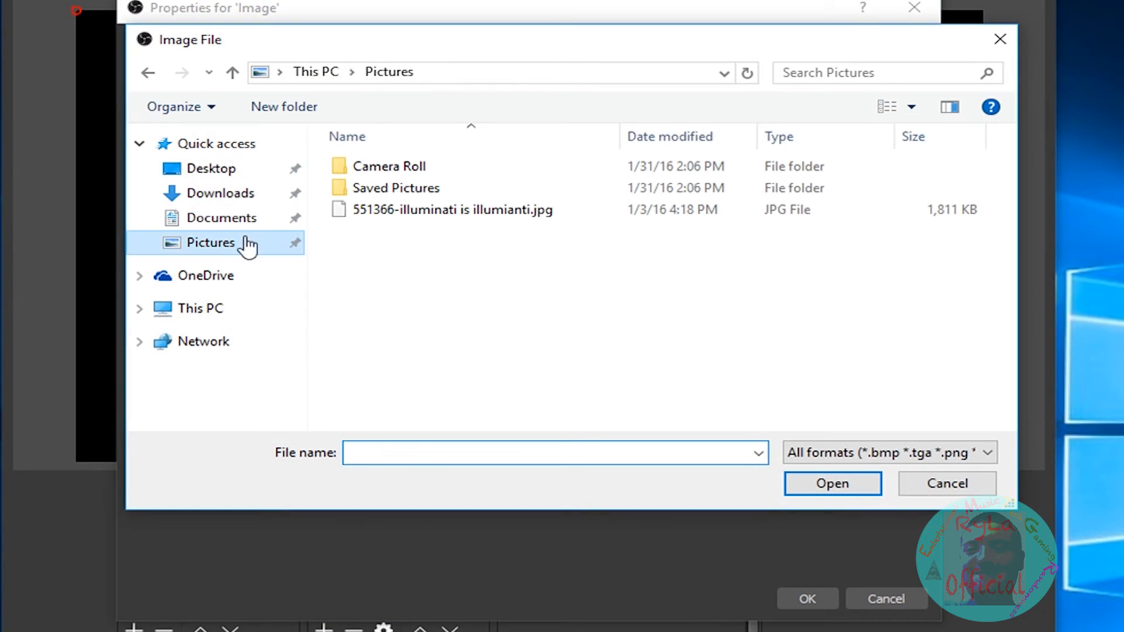
double_click(361, 211)
click(809, 597)
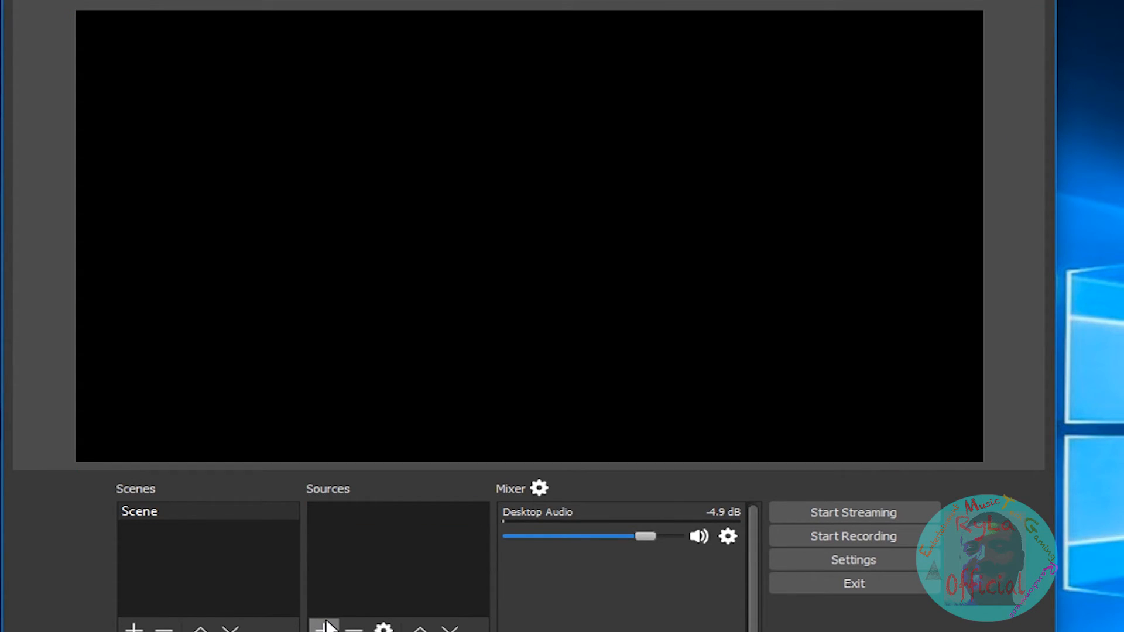
Step: Add a Text (FreeType 2) source with Color 1 set to #ffd1ff2b and move it to the lower-right area of the preview
click(325, 627)
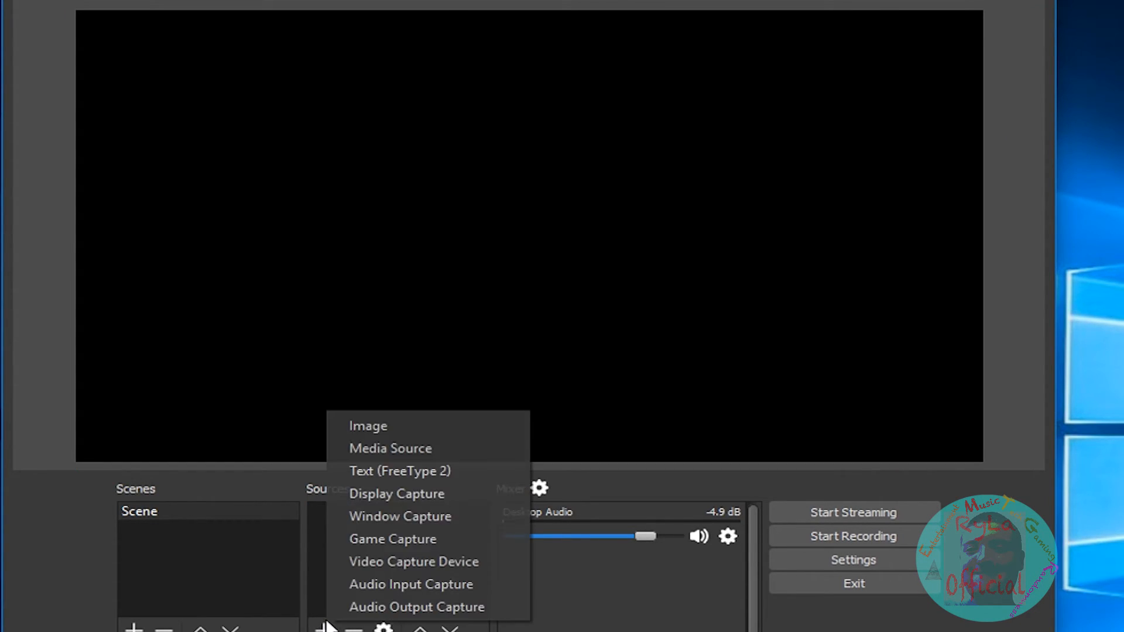
click(325, 517)
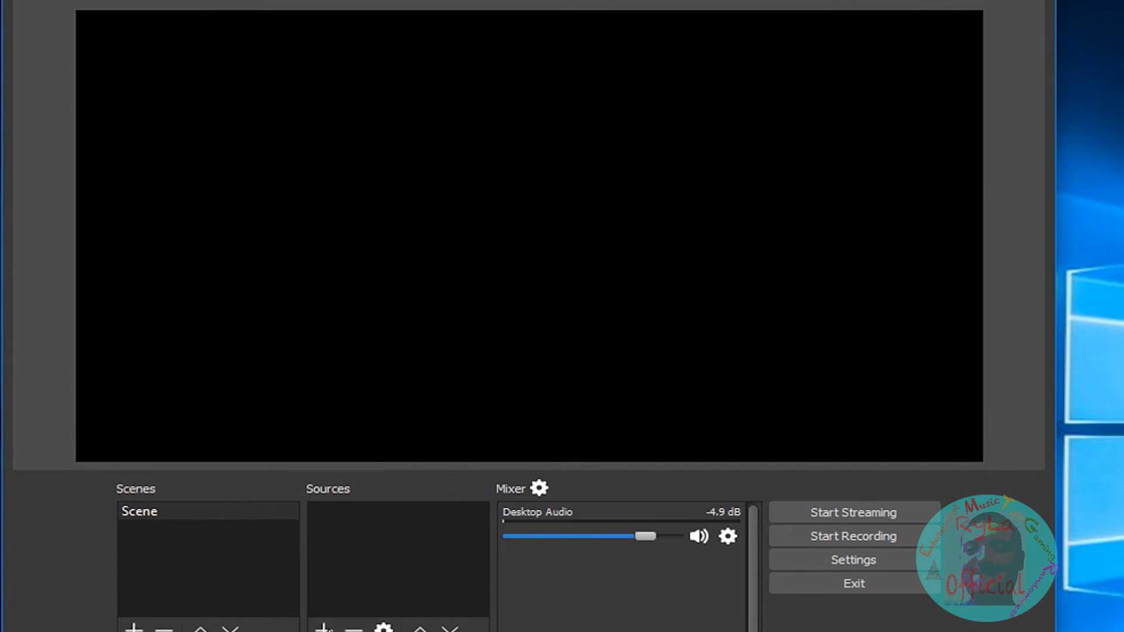
click(324, 627)
click(402, 483)
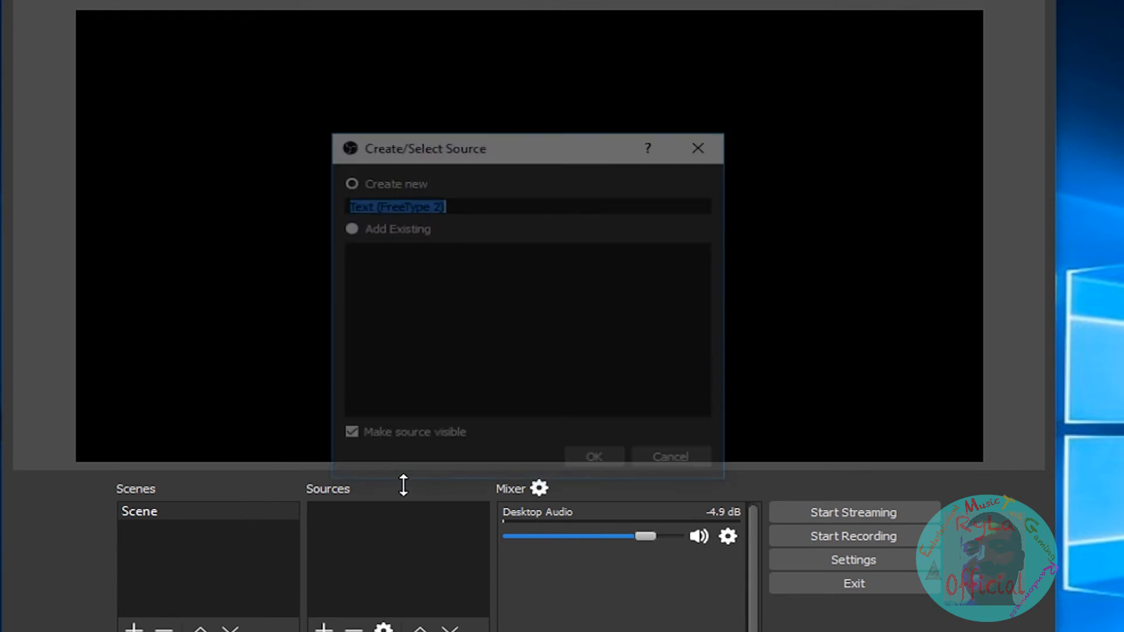
click(585, 462)
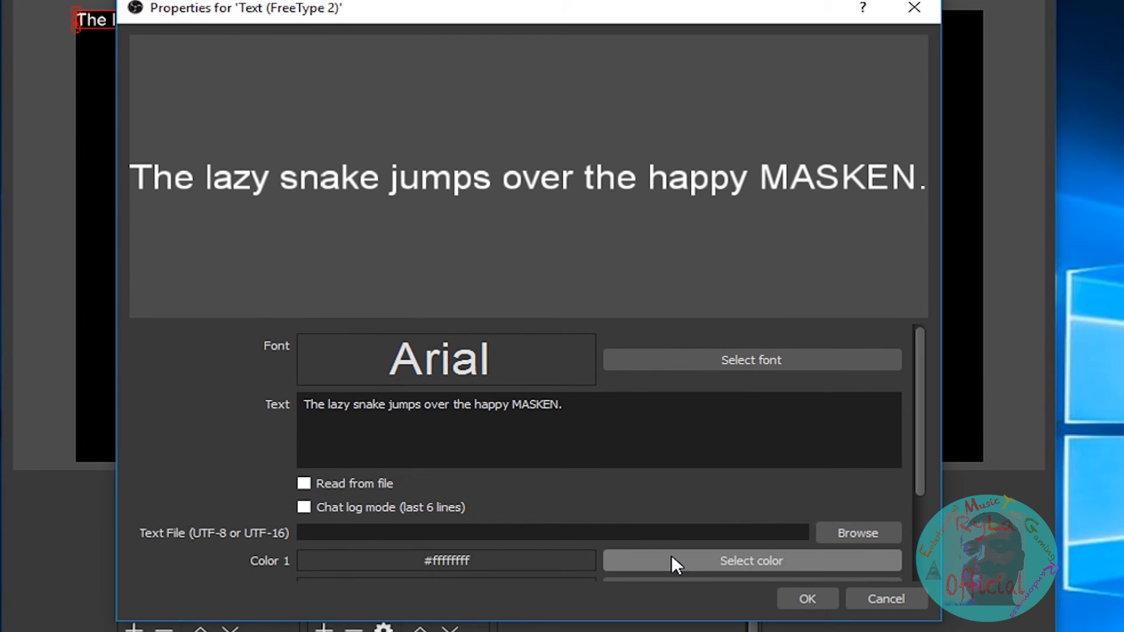
click(672, 556)
click(702, 174)
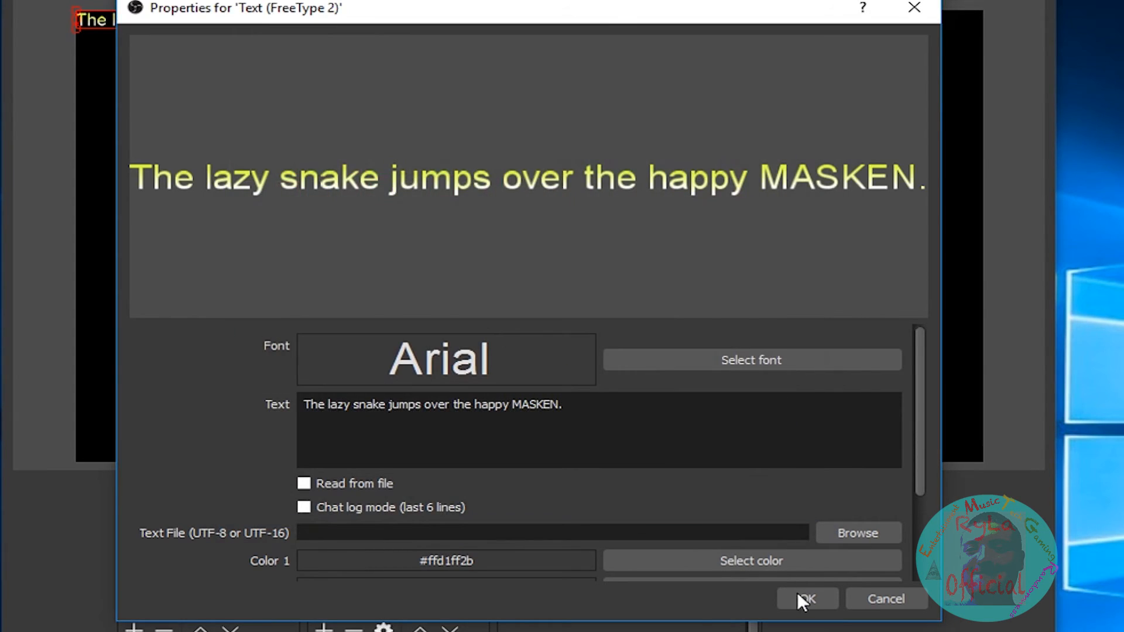
click(806, 597)
drag(419, 20, 918, 421)
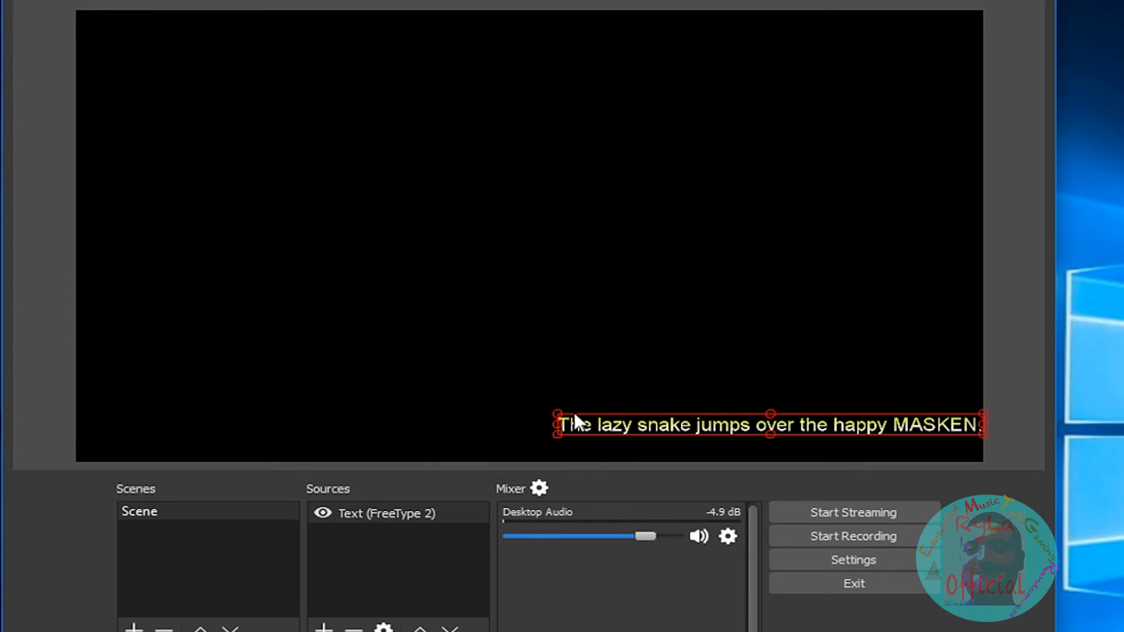
Step: Shrink the text toward the lower-right corner of the preview, and remove the Text (FreeType 2) source from the scene
drag(557, 413, 673, 434)
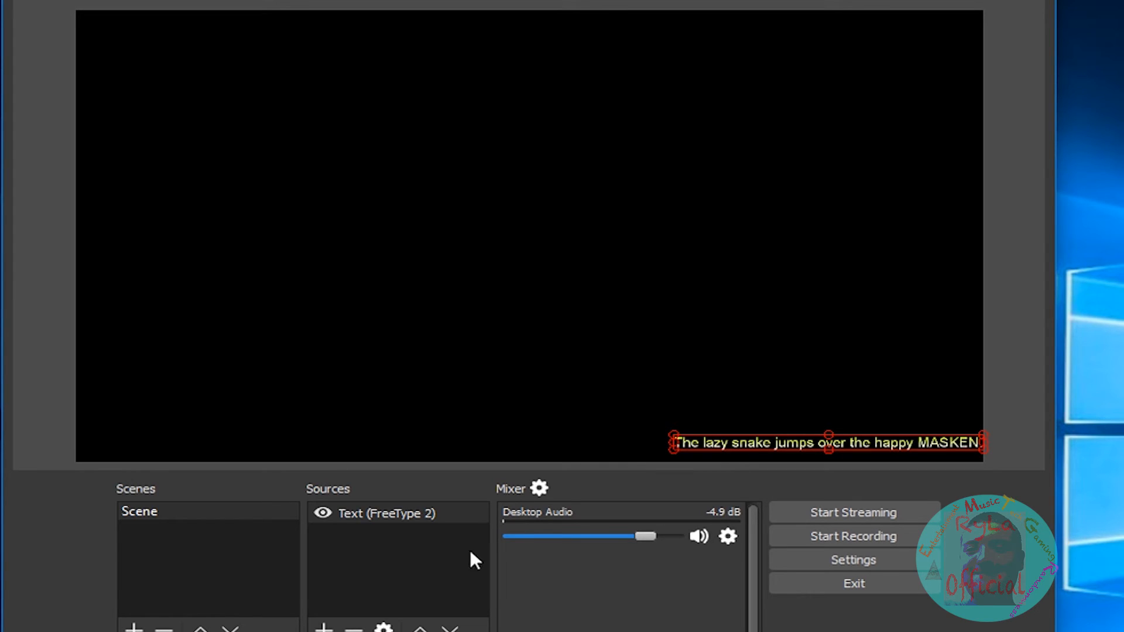
click(353, 628)
click(605, 350)
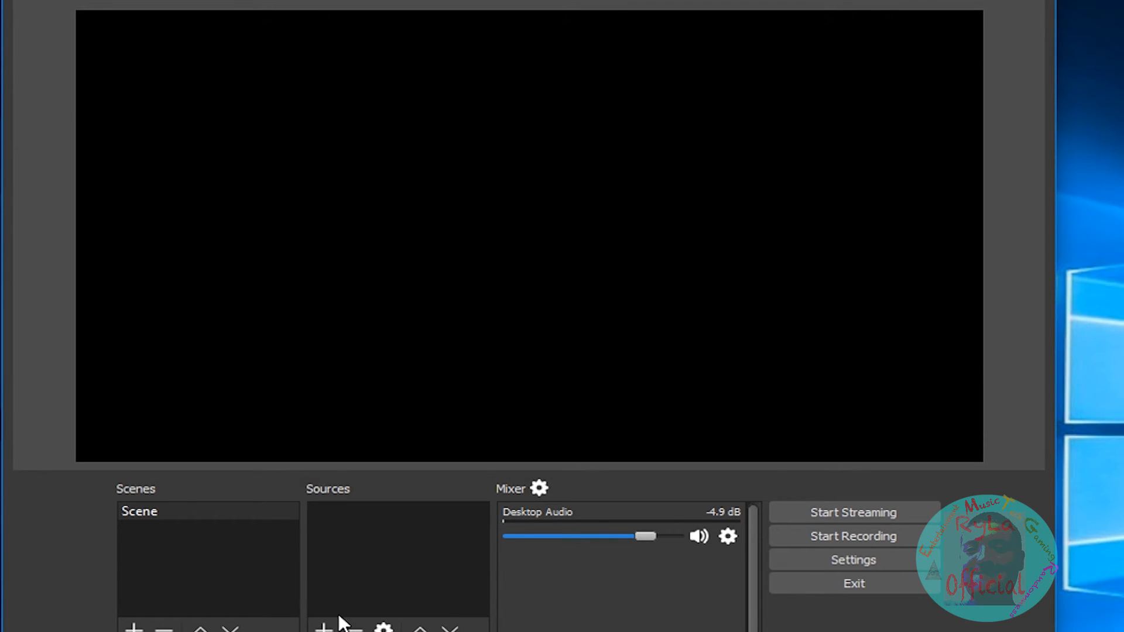
Step: Add a Display Capture source for Display 0: 1590x880 with Capture Cursor enabled, and remove it from the scene
click(323, 627)
click(378, 498)
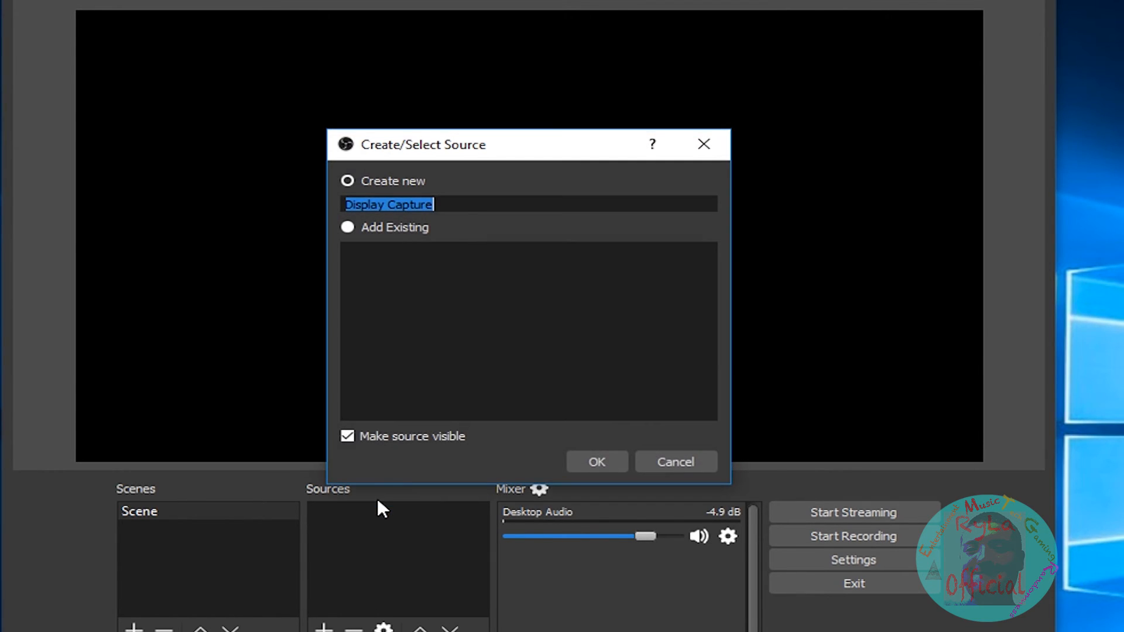
click(572, 457)
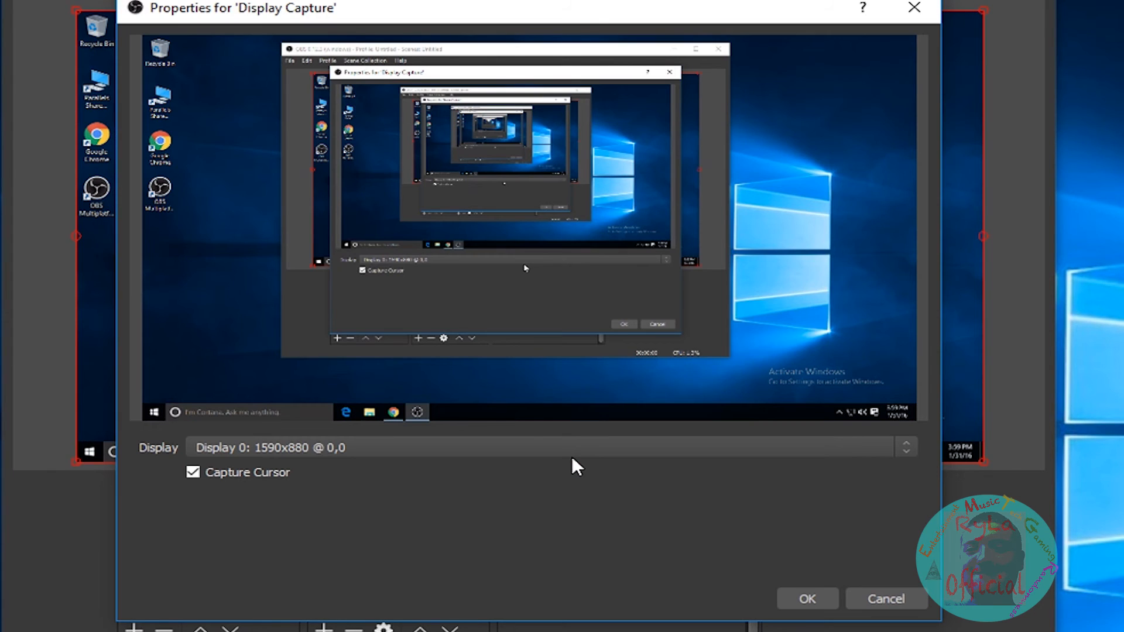
click(559, 450)
click(559, 450)
click(808, 598)
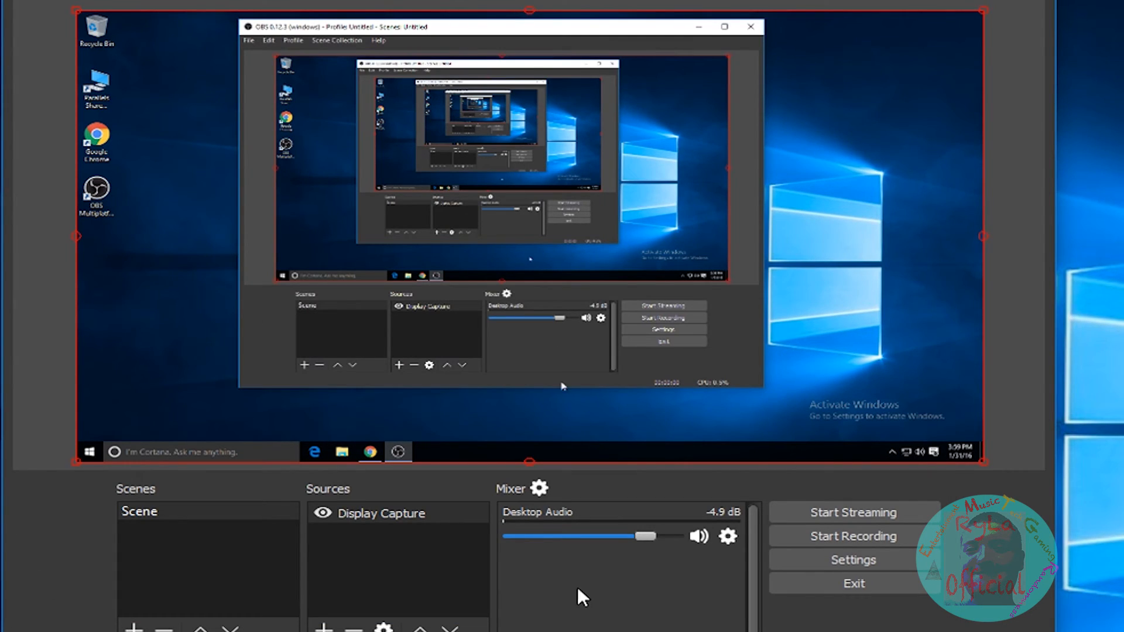
click(353, 629)
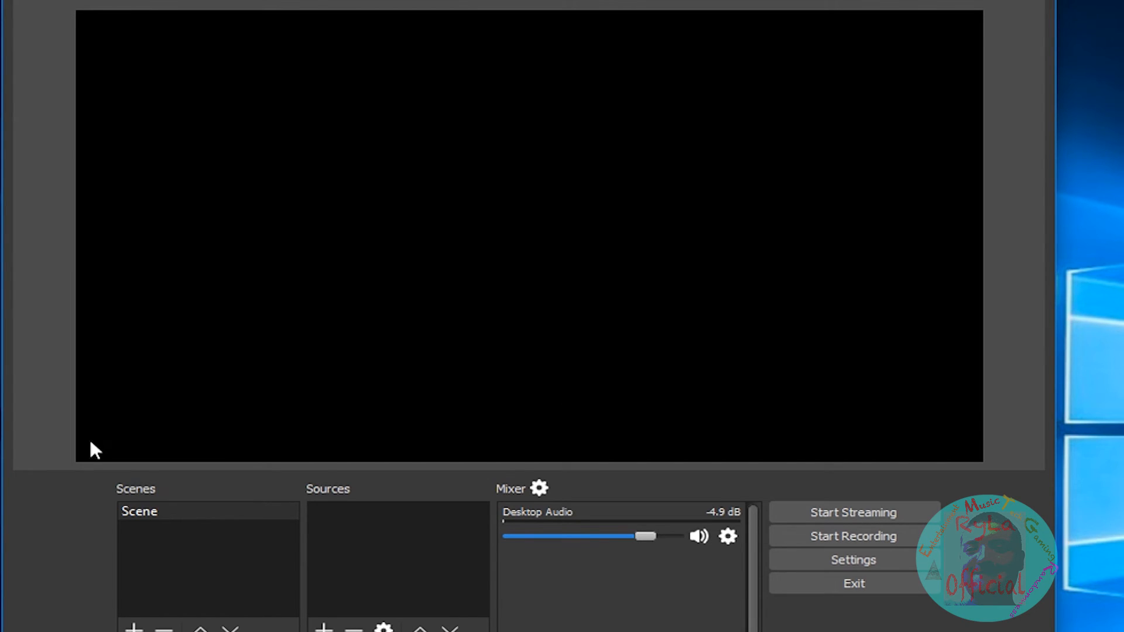
Step: Create a Window Capture source for the [explorer.exe]: (null) window and check which windows can be captured
click(316, 628)
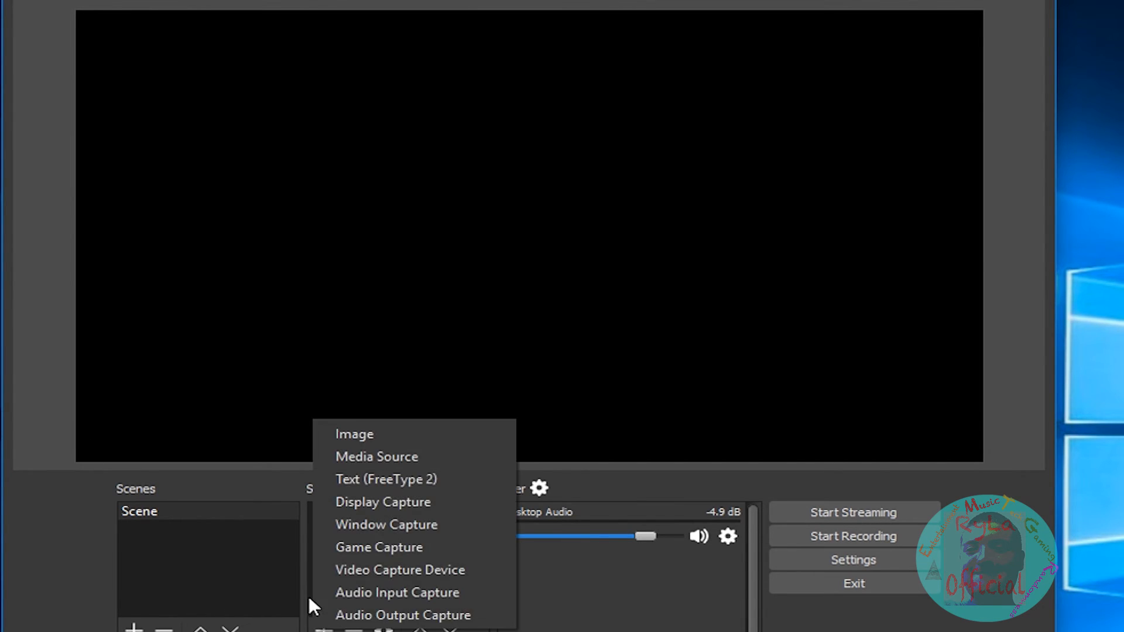
click(386, 524)
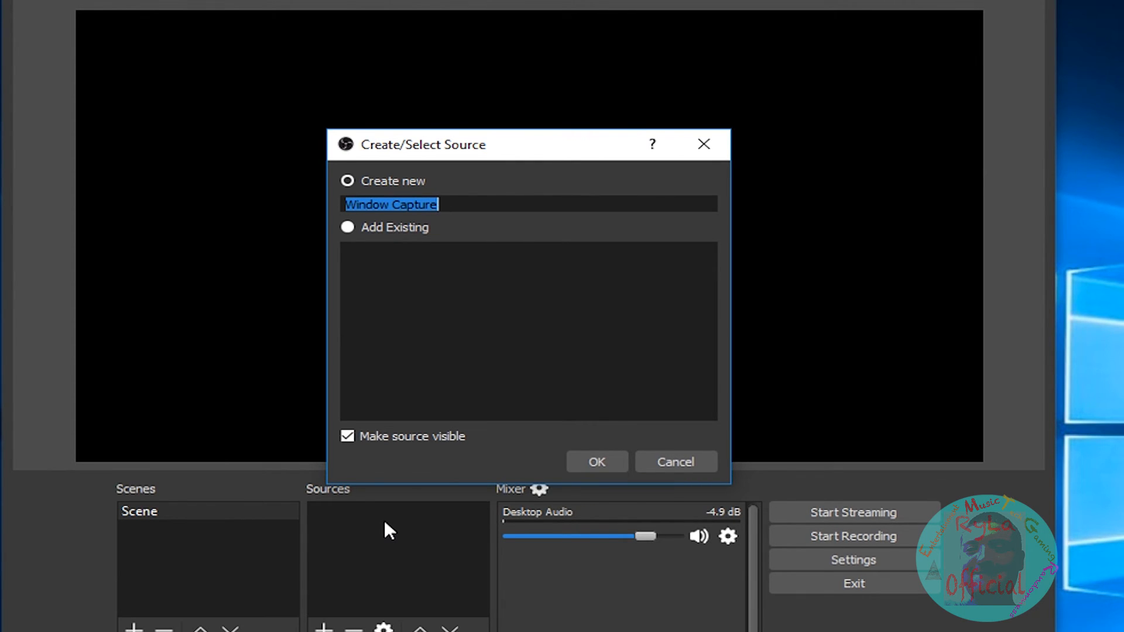
key(Return)
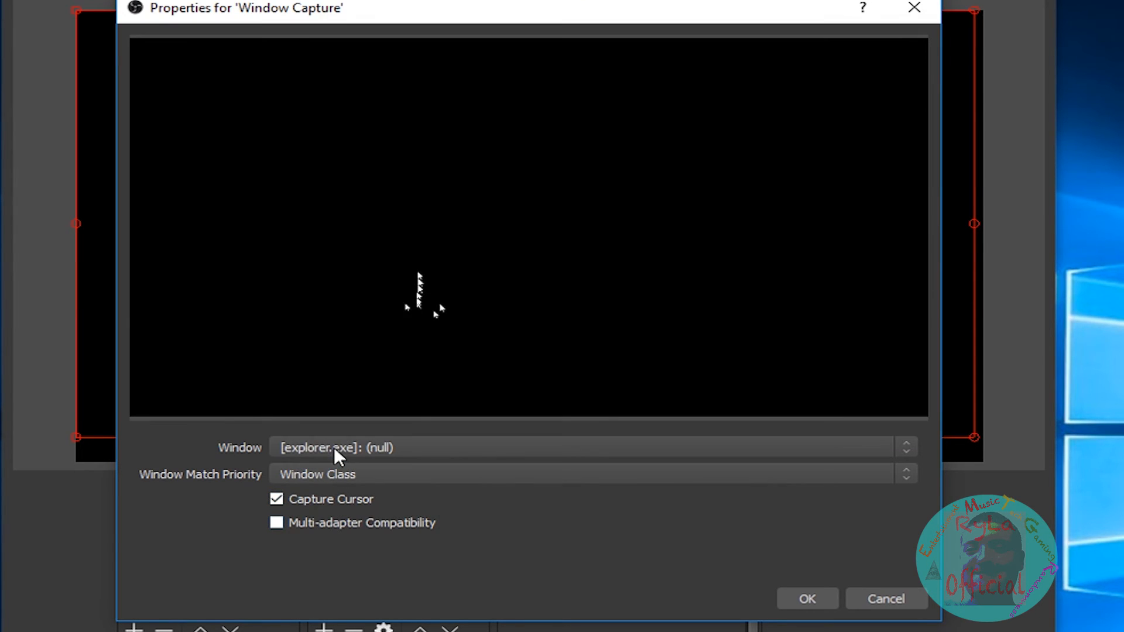
click(508, 442)
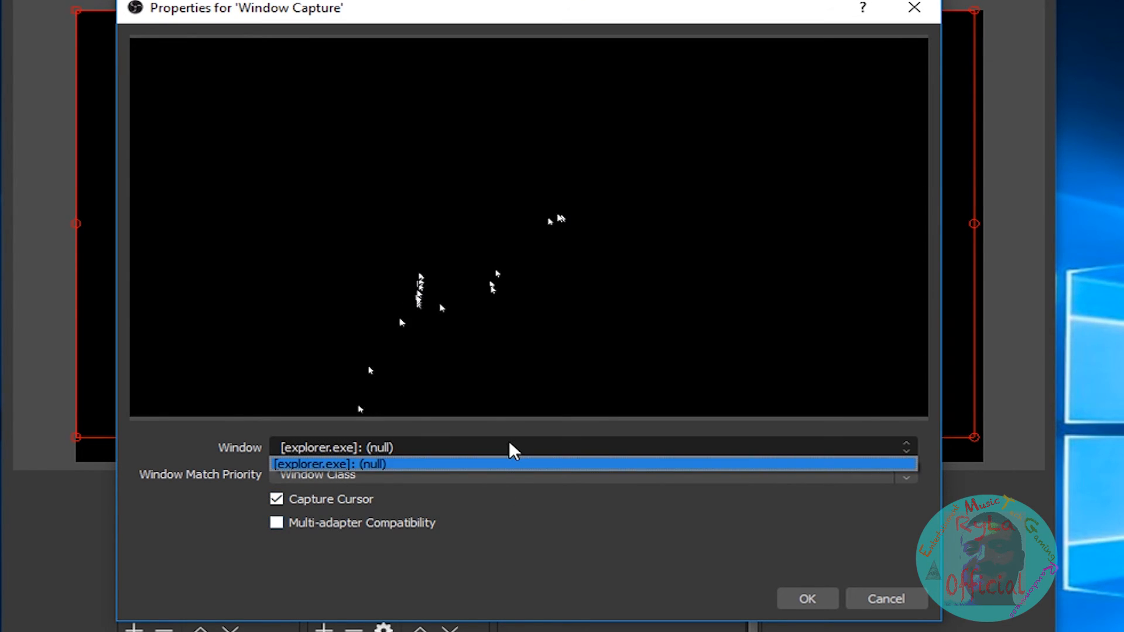
click(508, 443)
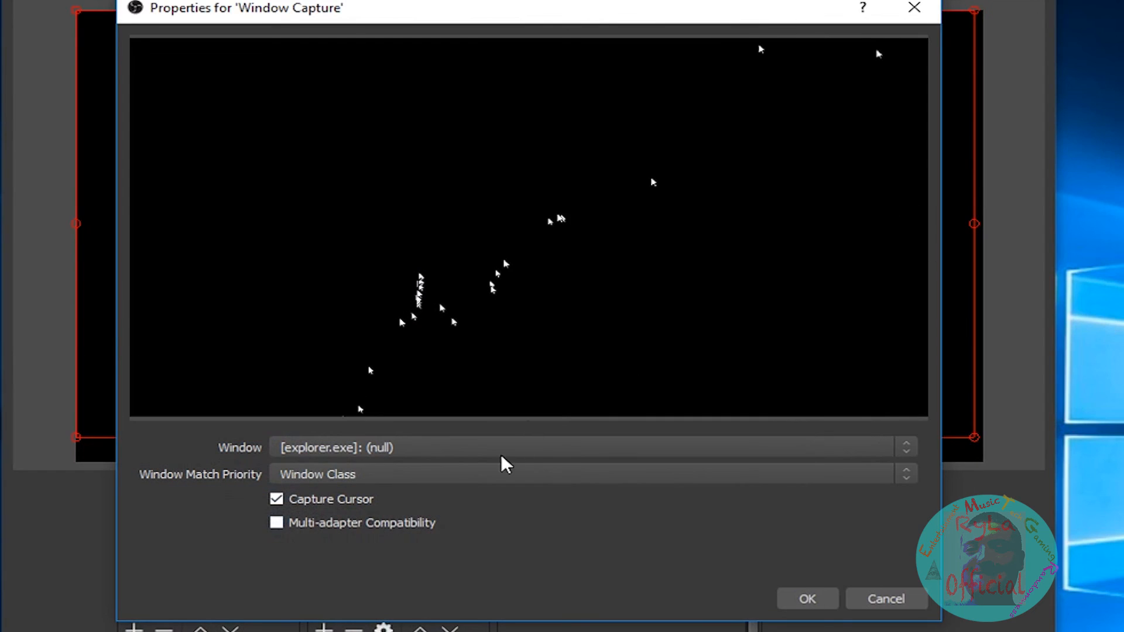
click(402, 456)
click(403, 464)
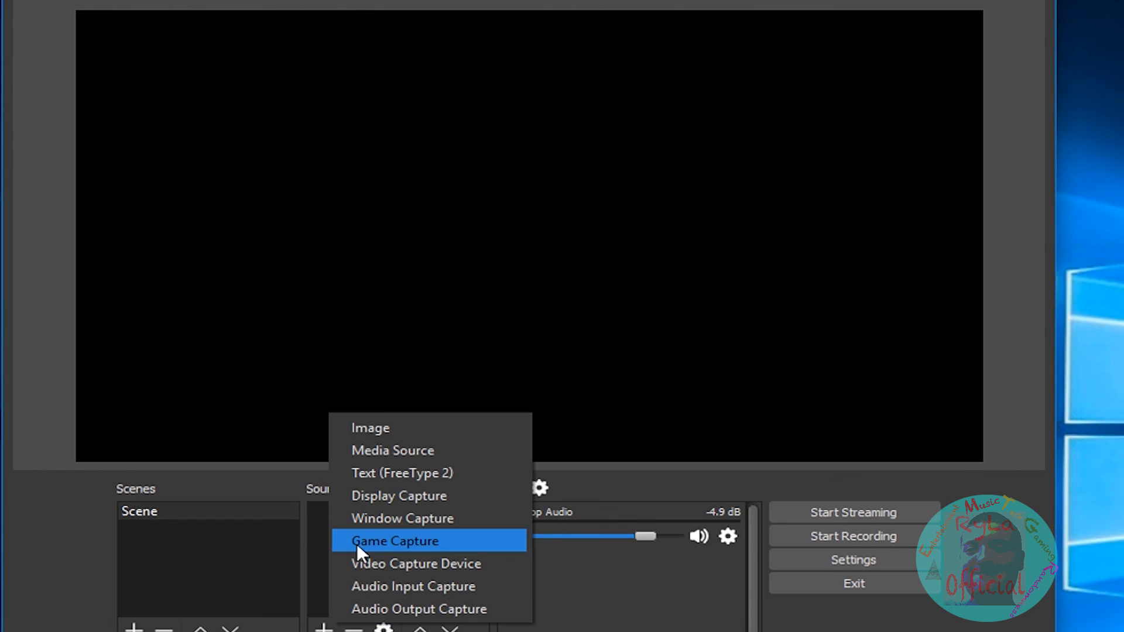
Step: Create a Game Capture source with Capture any fullscreen application turned off, and view its list of available windows
click(356, 540)
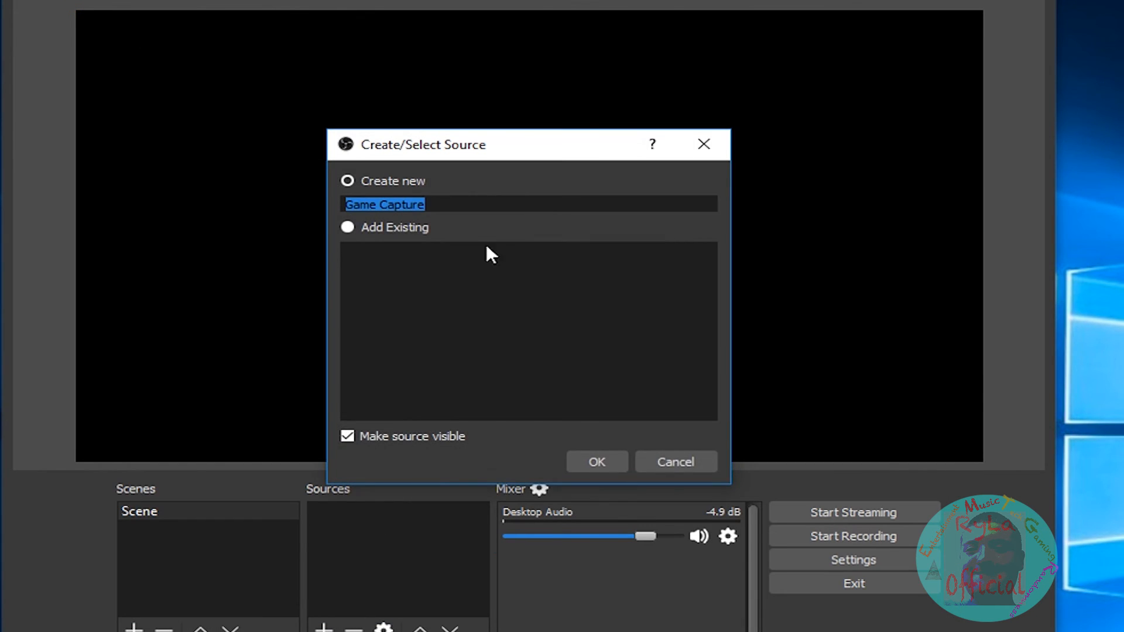
key(Return)
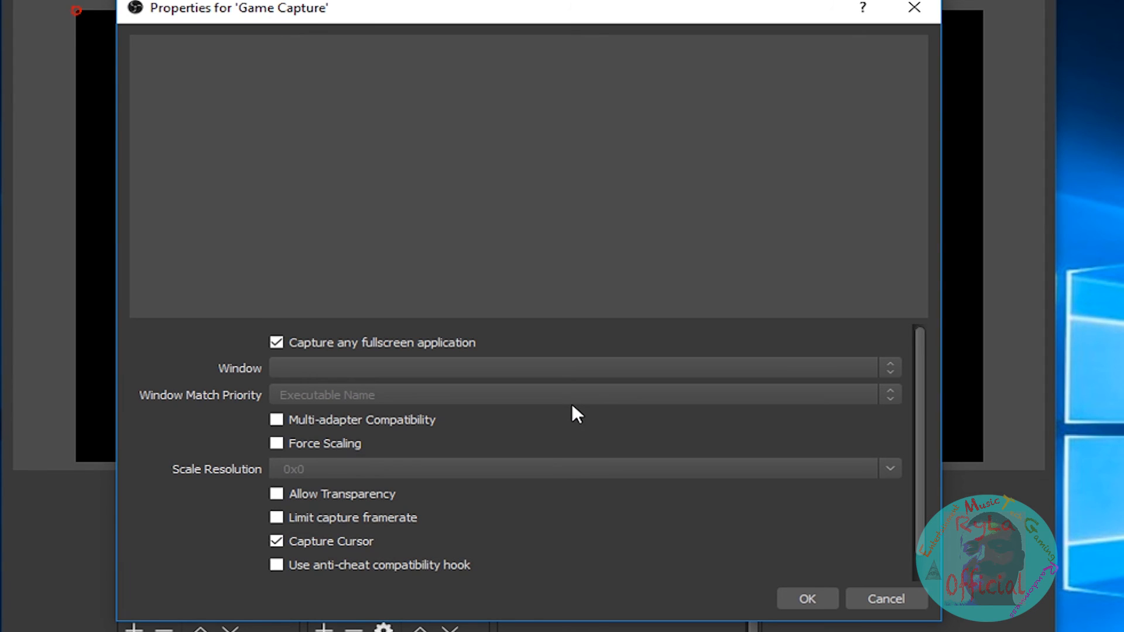
click(459, 348)
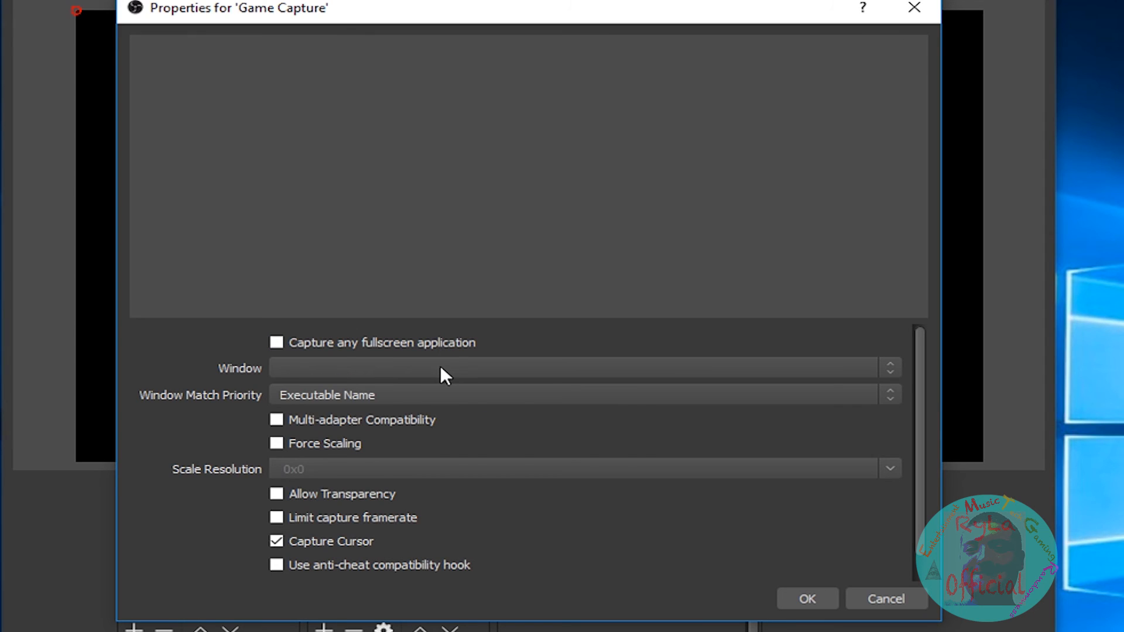
click(440, 367)
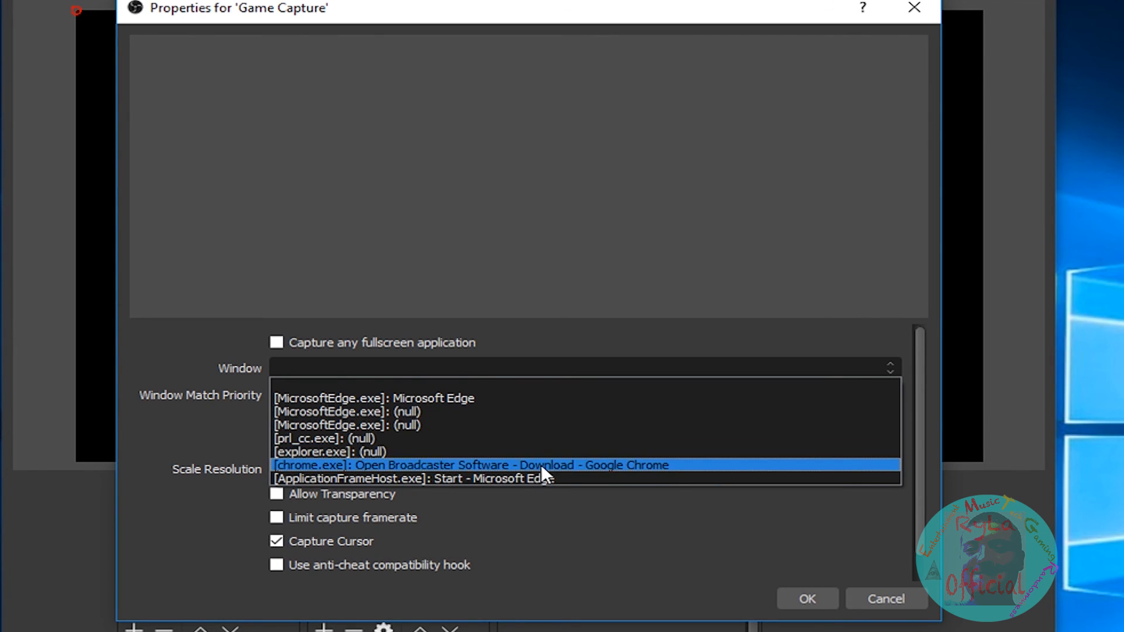
click(261, 412)
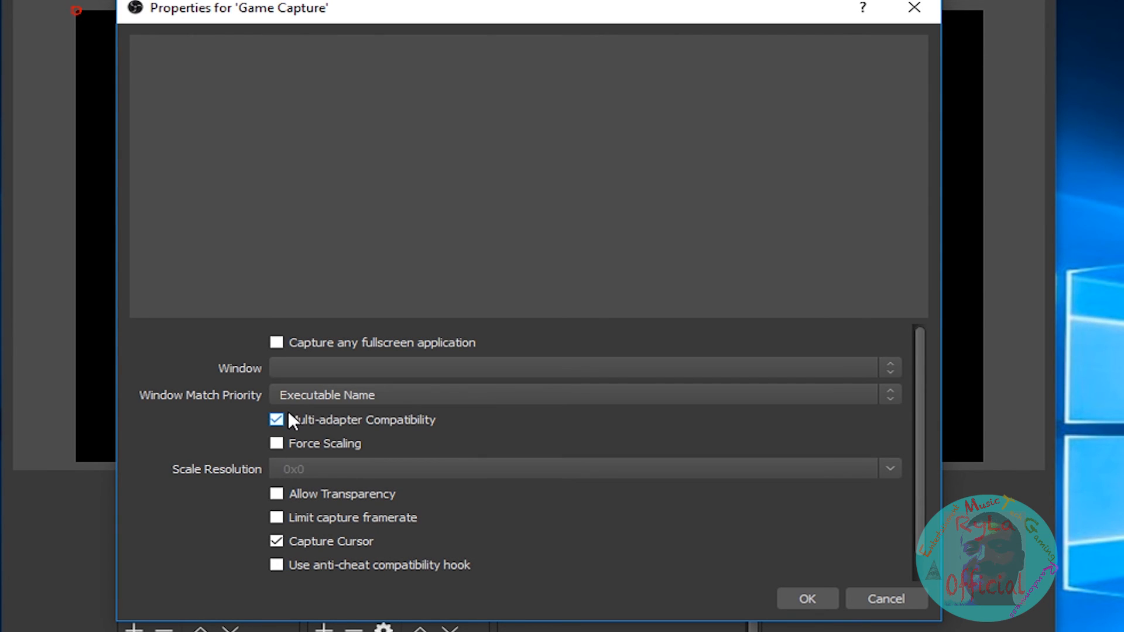
Step: Try the Game Capture options with Multi-adapter Compatibility on and Capture Cursor off, and remove the source
click(277, 424)
click(279, 438)
click(320, 469)
click(275, 443)
scroll(277, 522, down, 1)
click(273, 519)
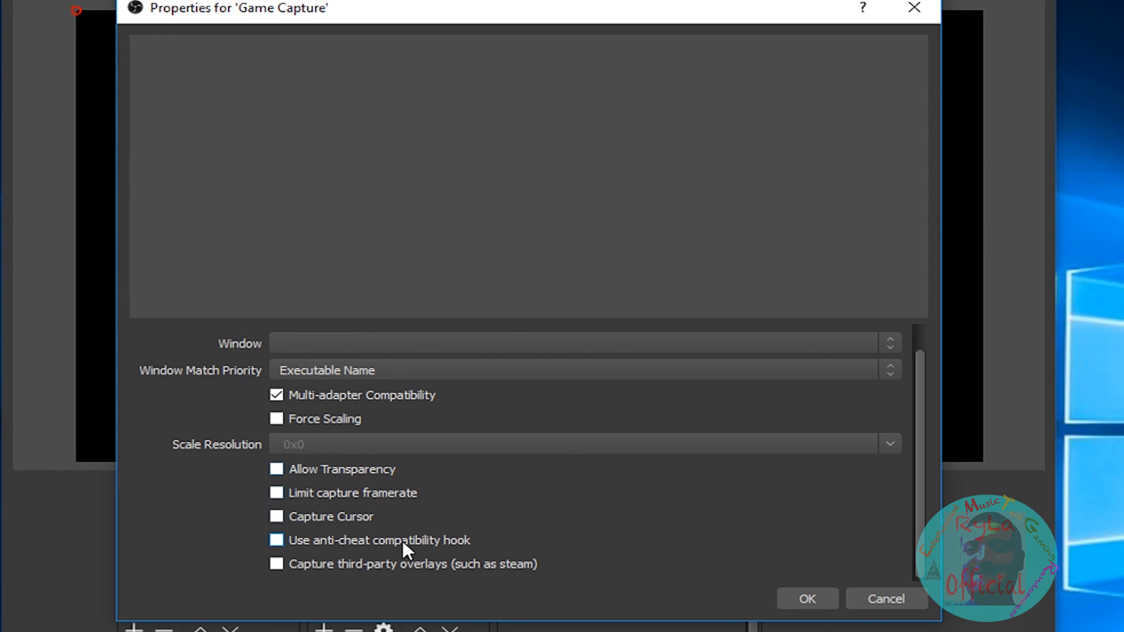
click(413, 562)
click(857, 595)
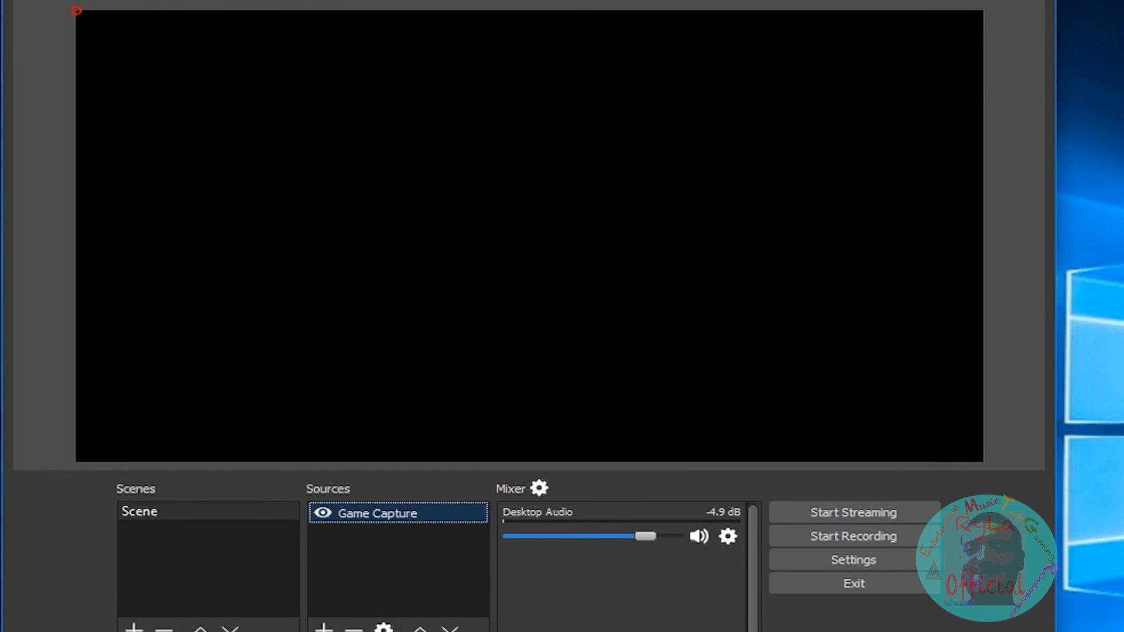
click(353, 629)
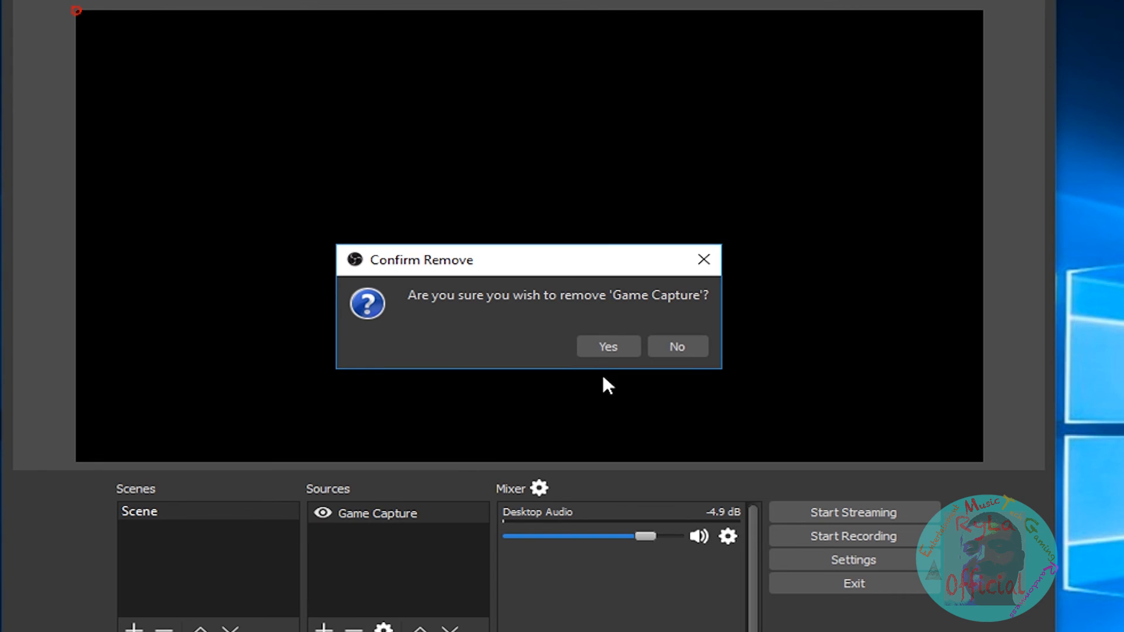
click(607, 346)
Step: Create a Video Capture Device source and review its device, Resolution/FPS Type and video format properties
click(324, 627)
click(374, 568)
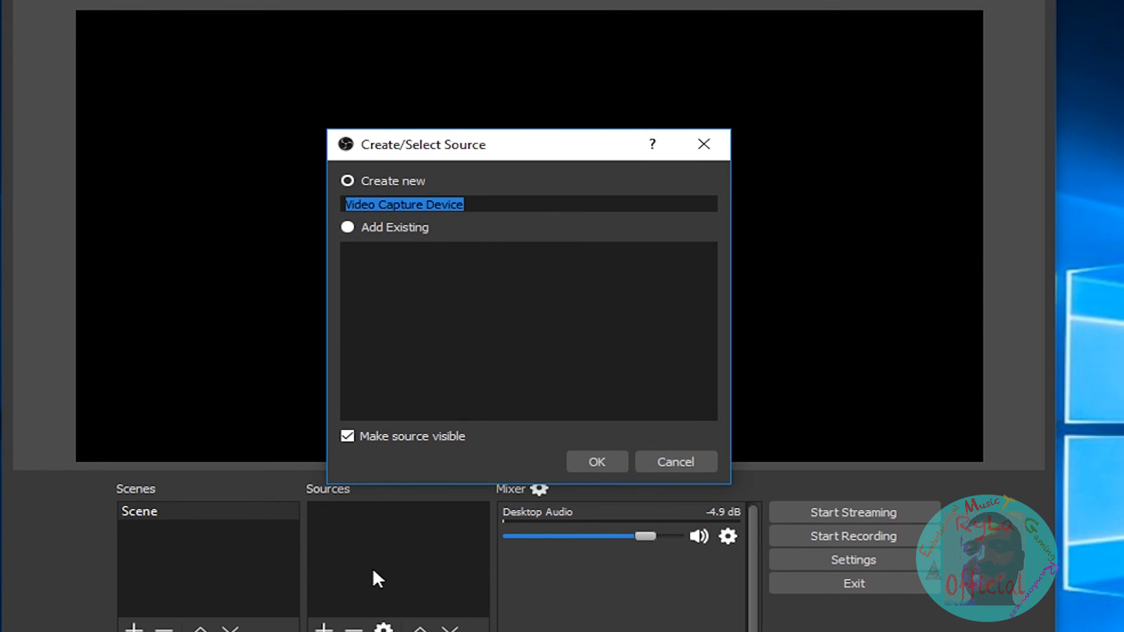
click(603, 453)
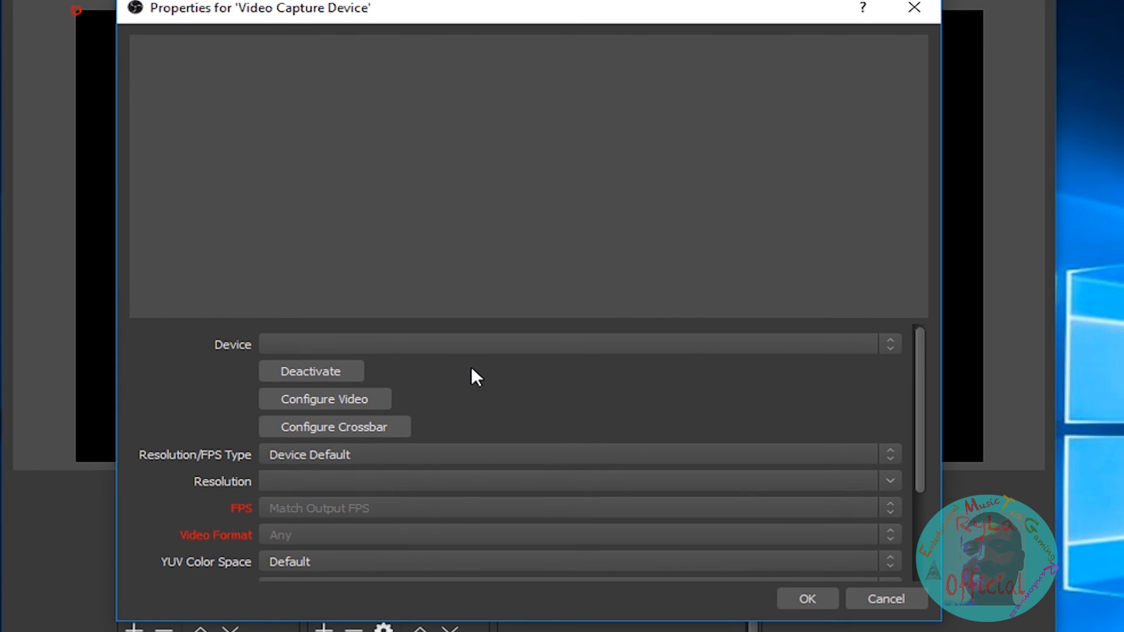
scroll(469, 357, down, 2)
scroll(459, 386, up, 1)
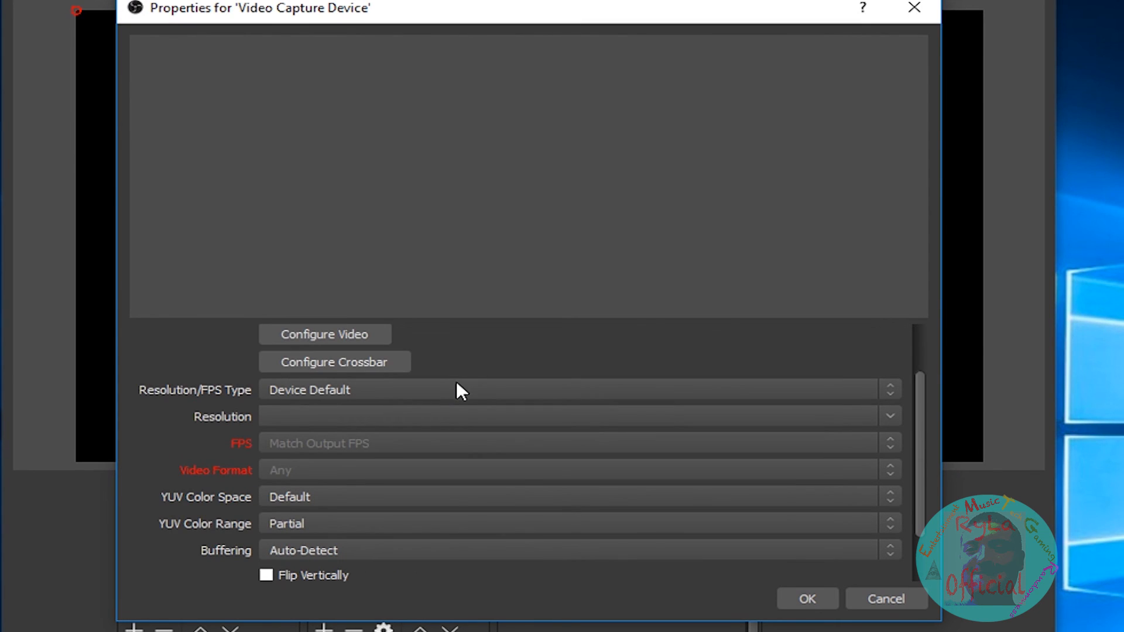
scroll(514, 461, up, 1)
click(486, 453)
click(485, 453)
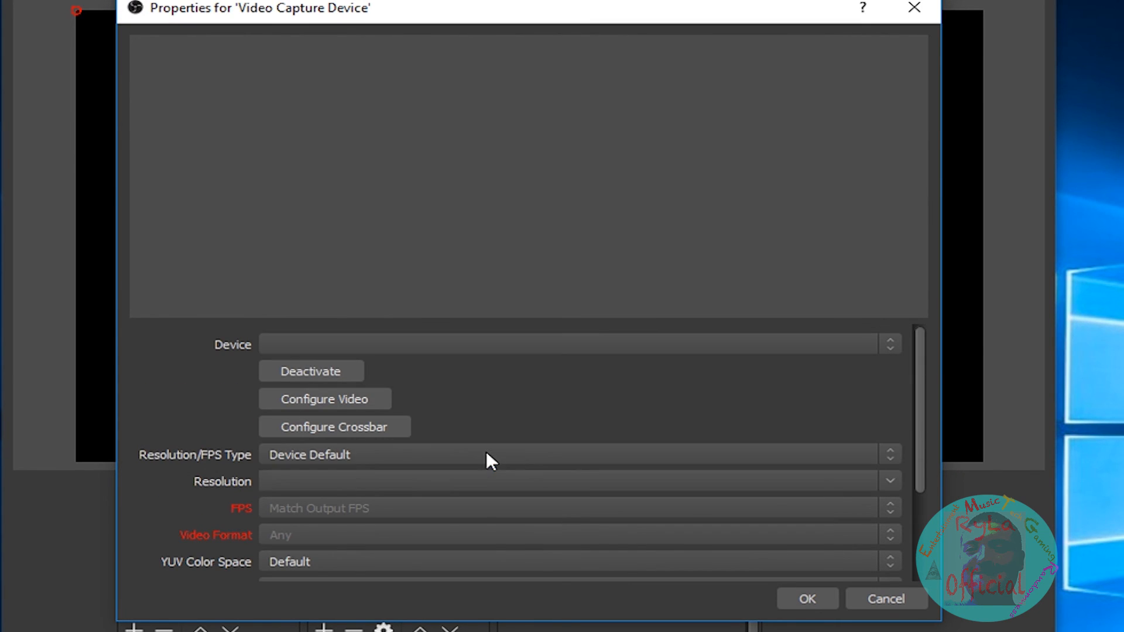
Step: Cancel the Video Capture Device properties and remove that source from the scene
click(859, 599)
click(353, 628)
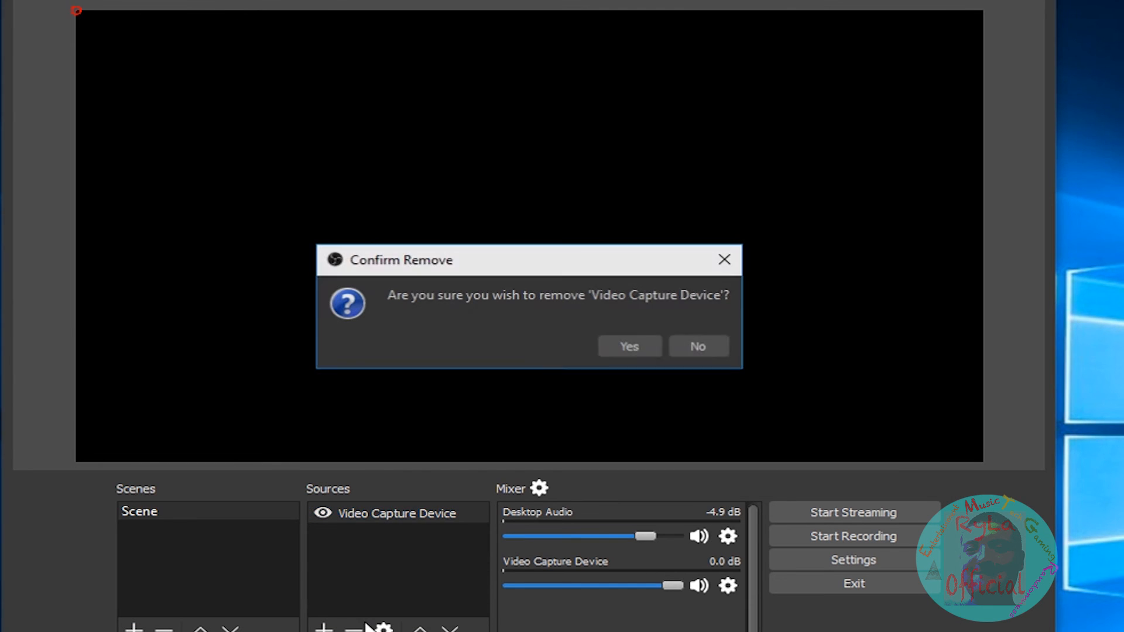
click(627, 346)
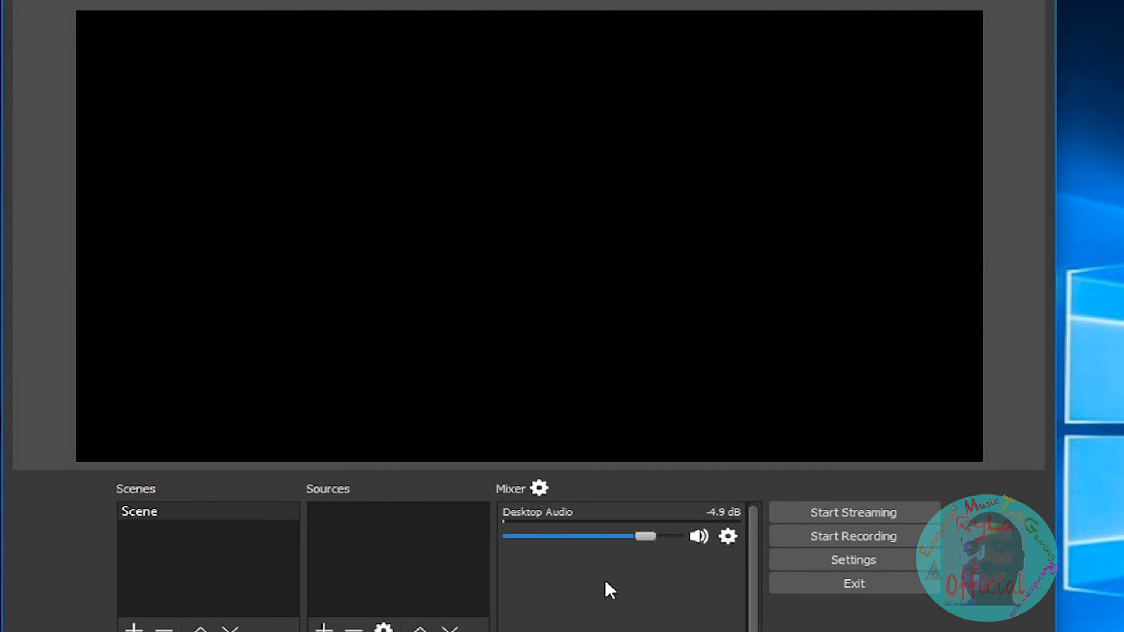
Step: Raise the Desktop Audio volume slightly in the mixer and exit the program
drag(636, 530, 653, 534)
drag(651, 534, 658, 537)
click(852, 580)
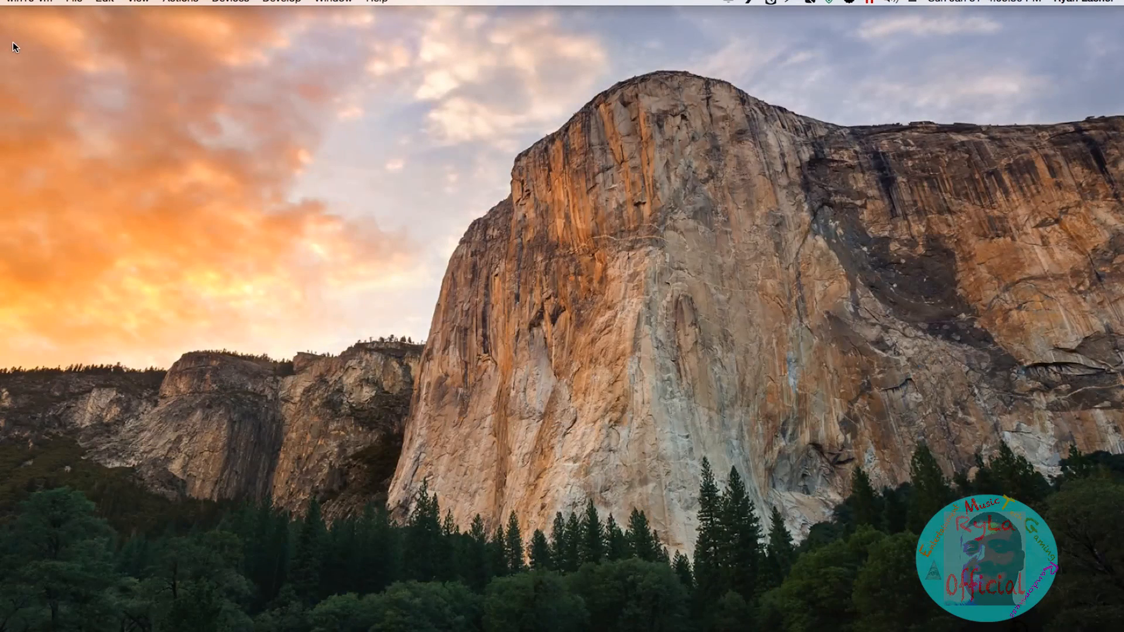